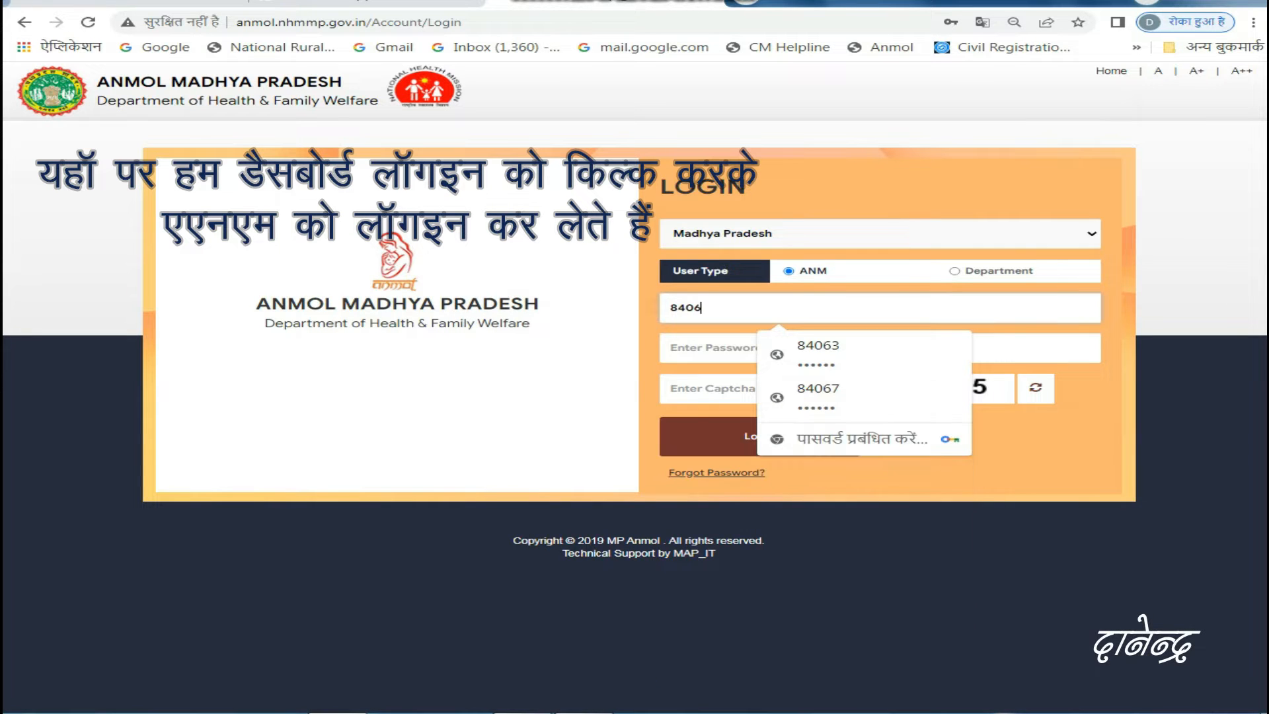
- Log in to the ANM account with the saved ANM ID and password, entering the displayed captcha code
{"action": "type", "text": "3"}
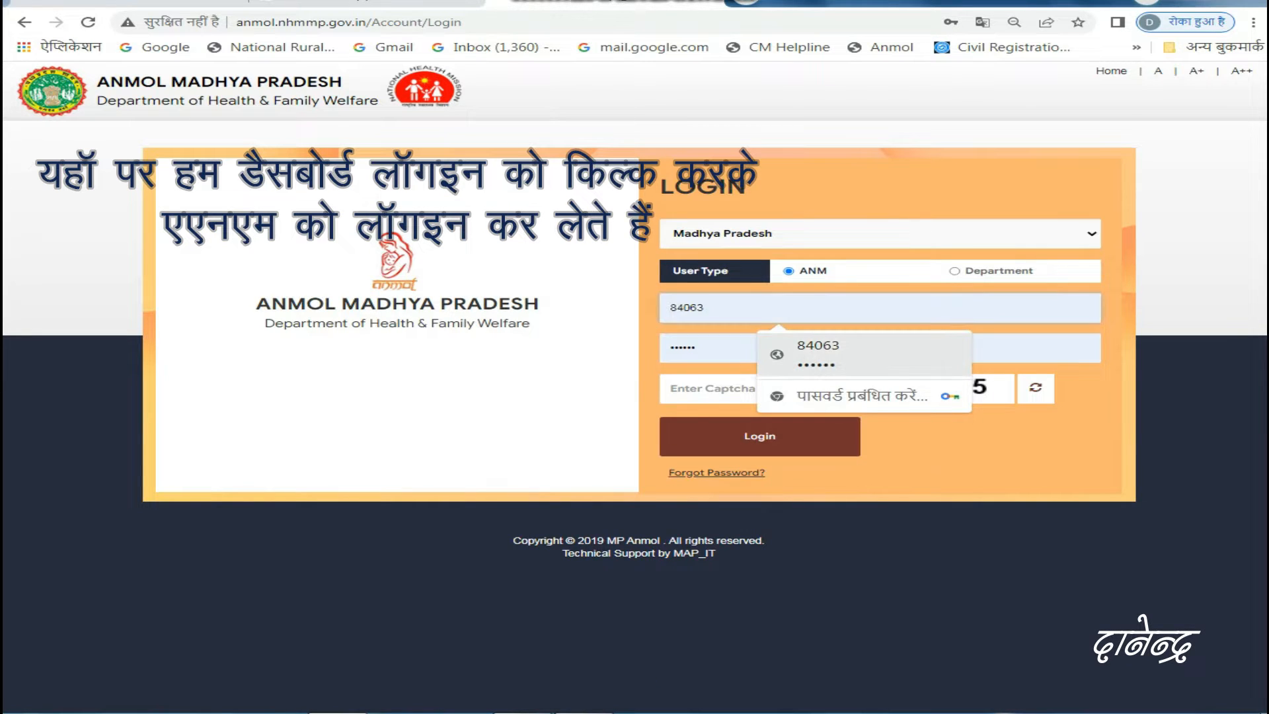
{"action": "left_click", "coordinate": [818, 355]}
{"action": "left_click", "coordinate": [782, 391]}
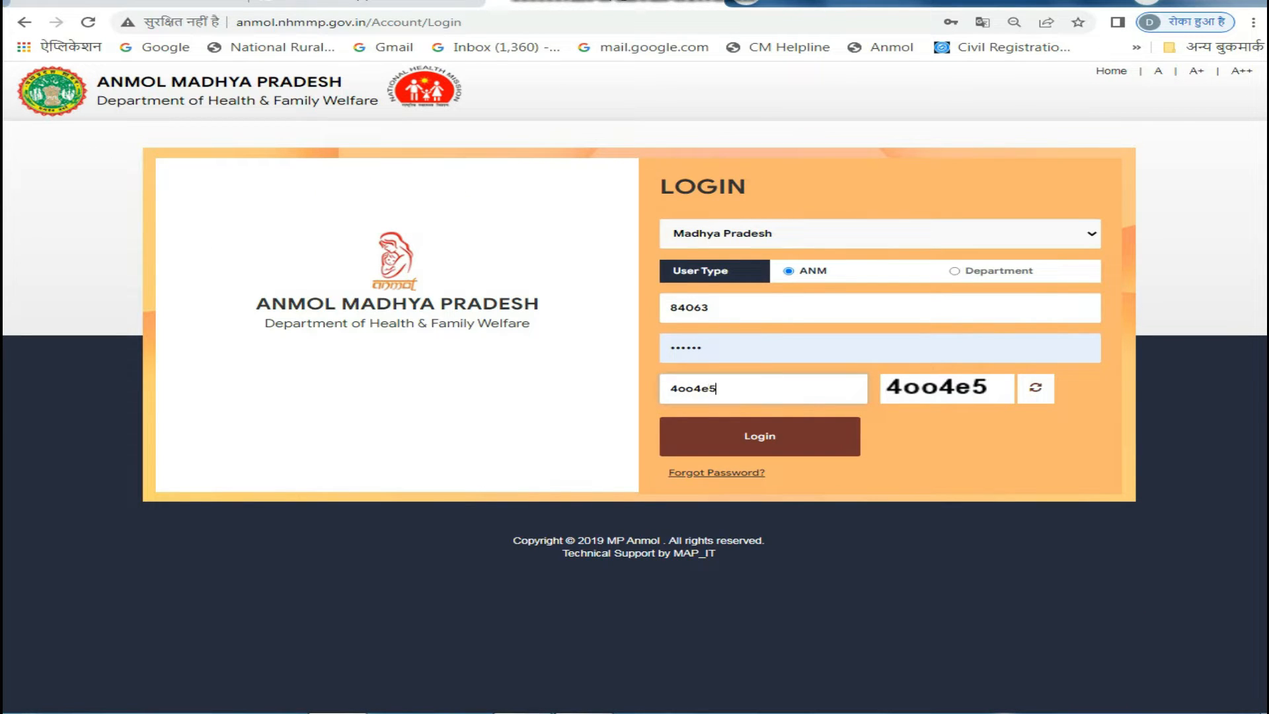
{"action": "key", "text": "Return"}
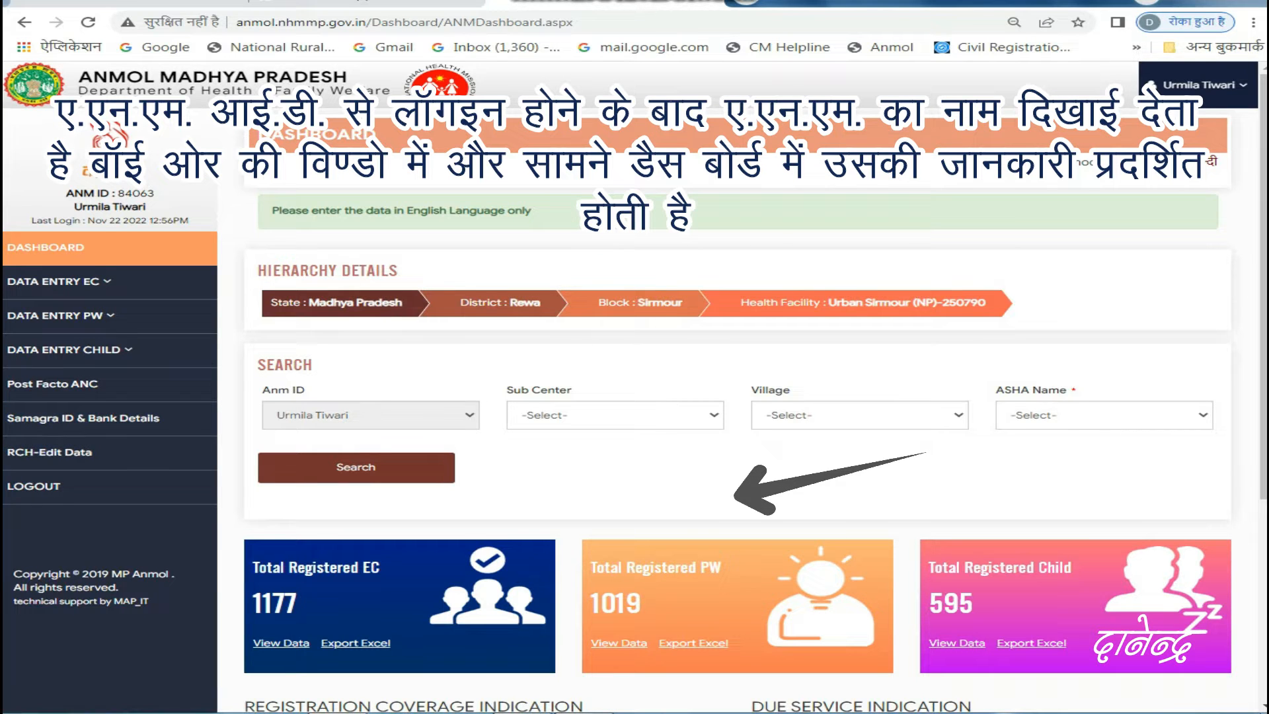
{"action": "left_click", "coordinate": [1253, 23]}
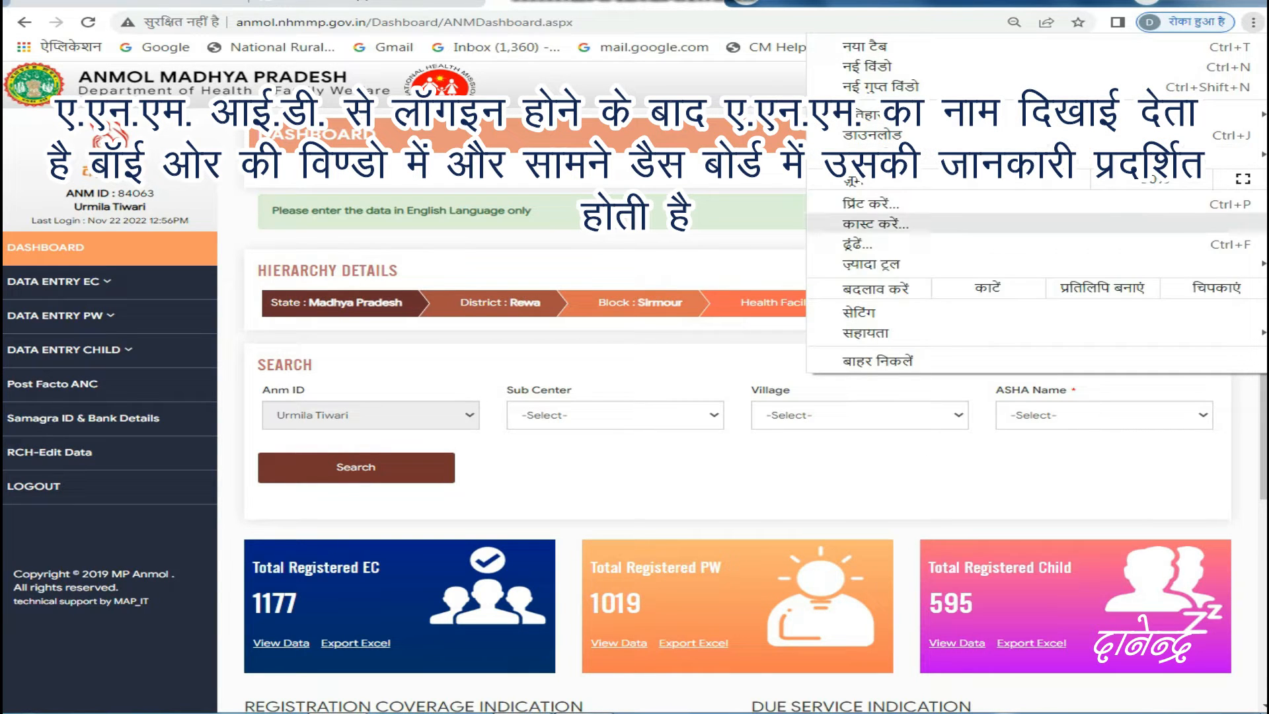
{"action": "left_click", "coordinate": [1253, 22]}
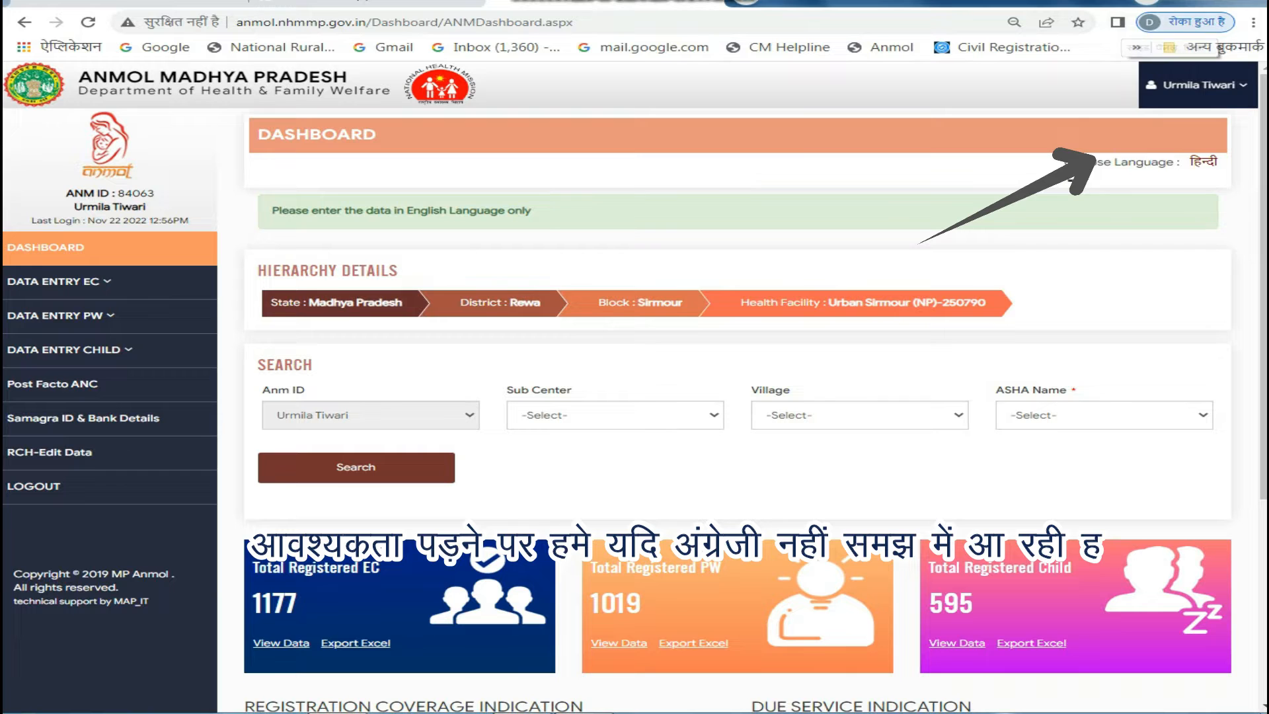
{"action": "left_click", "coordinate": [1253, 22]}
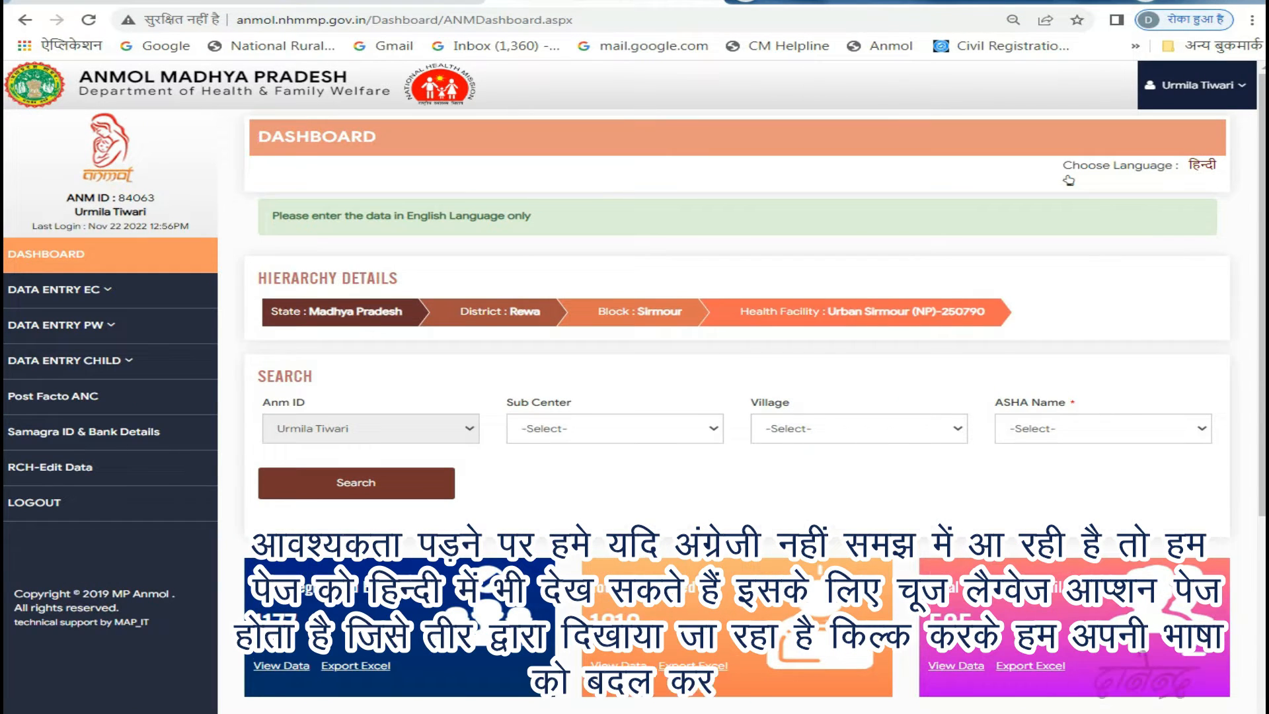
{"action": "scroll", "coordinate": [1067, 179], "scroll_direction": "down", "scroll_amount": 4}
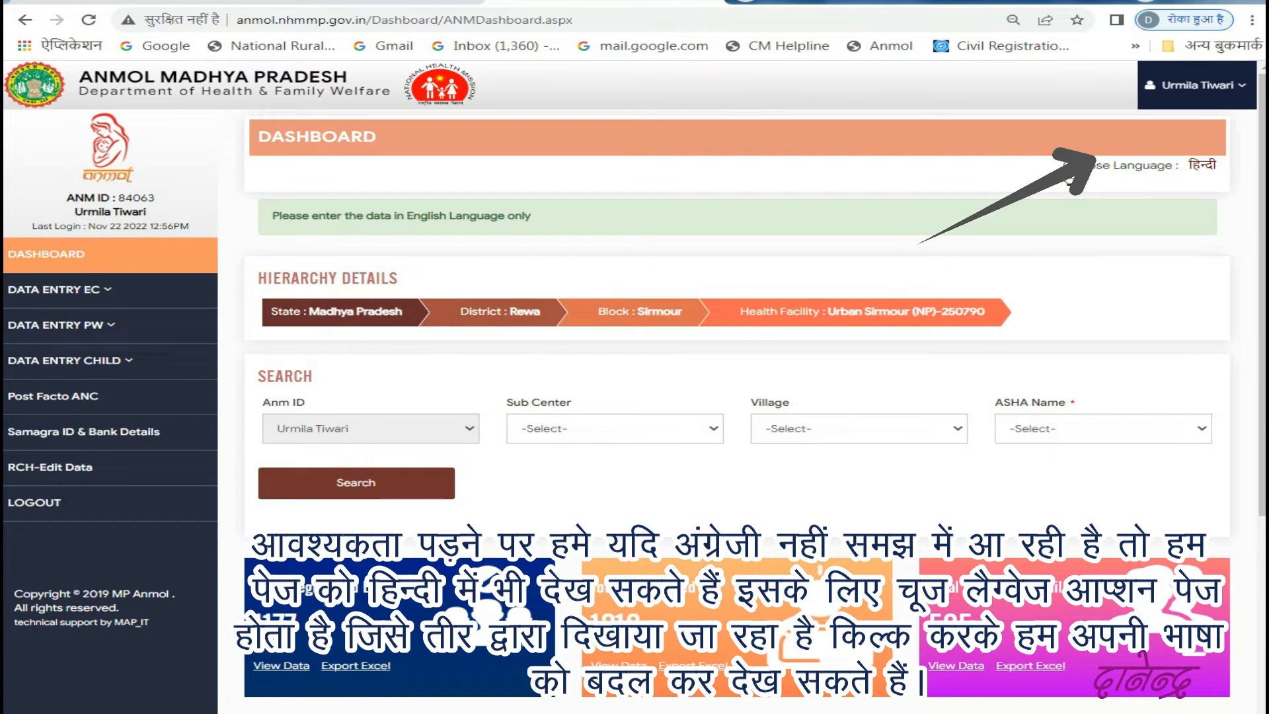
- Display the dashboard in Hindi and switch its language back to English
{"action": "left_click", "coordinate": [1202, 164]}
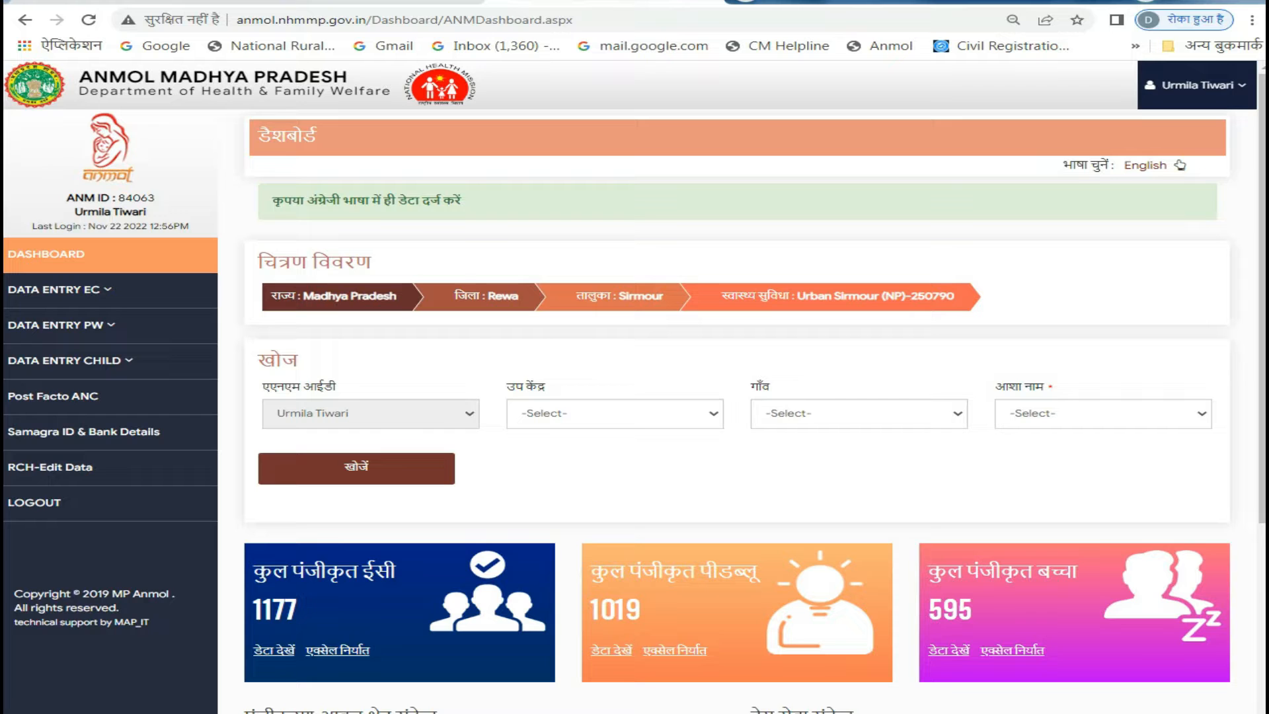
{"action": "left_click", "coordinate": [1178, 161]}
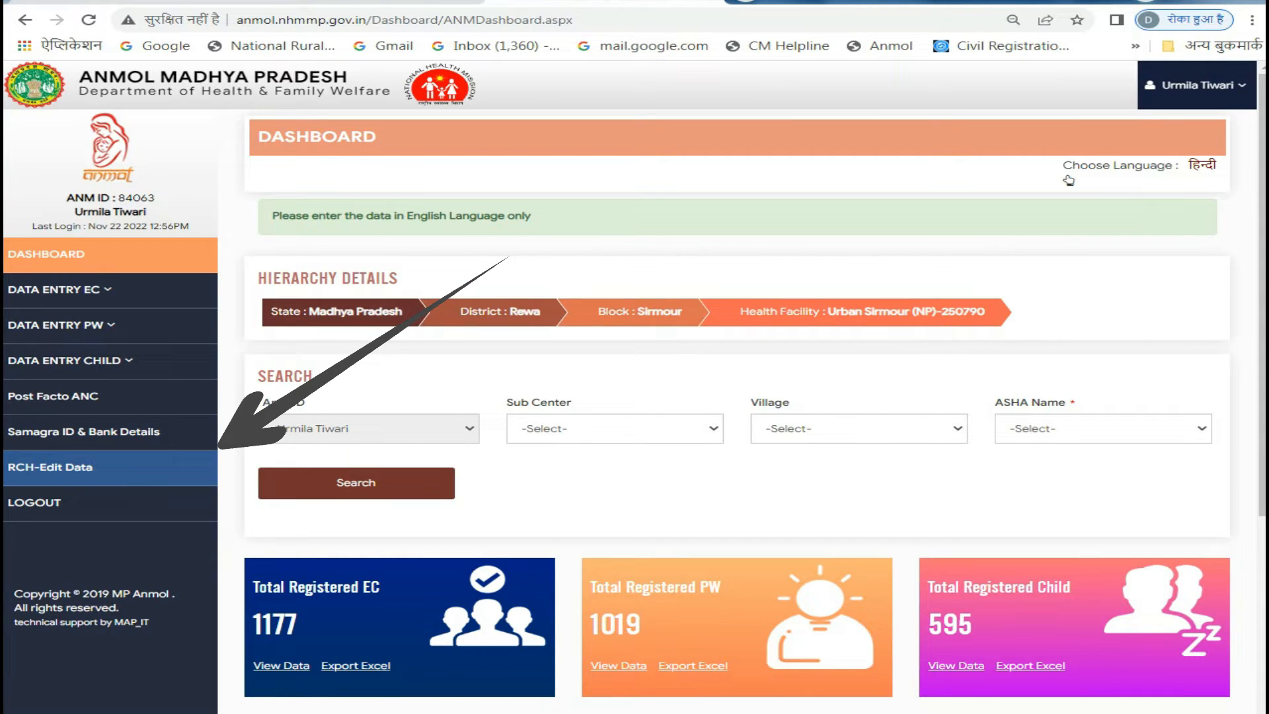
- Open the RCH-Edit Data page and look over its record search form and list
{"action": "left_click", "coordinate": [50, 467]}
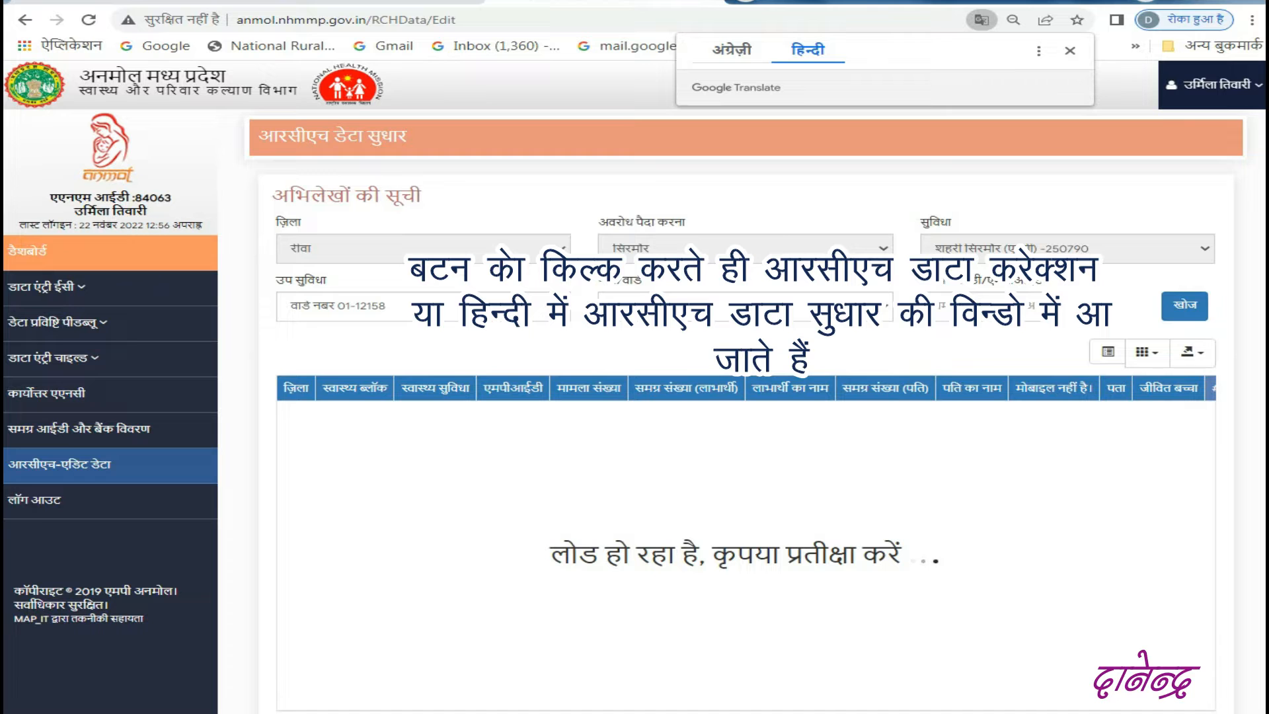
{"action": "key", "text": "ctrl+plus"}
{"action": "key", "text": "ctrl+plus"}
{"action": "key", "text": "ctrl+plus"}
{"action": "key", "text": "ctrl+plus"}
{"action": "key", "text": "ctrl+plus"}
{"action": "key", "text": "ctrl+plus"}
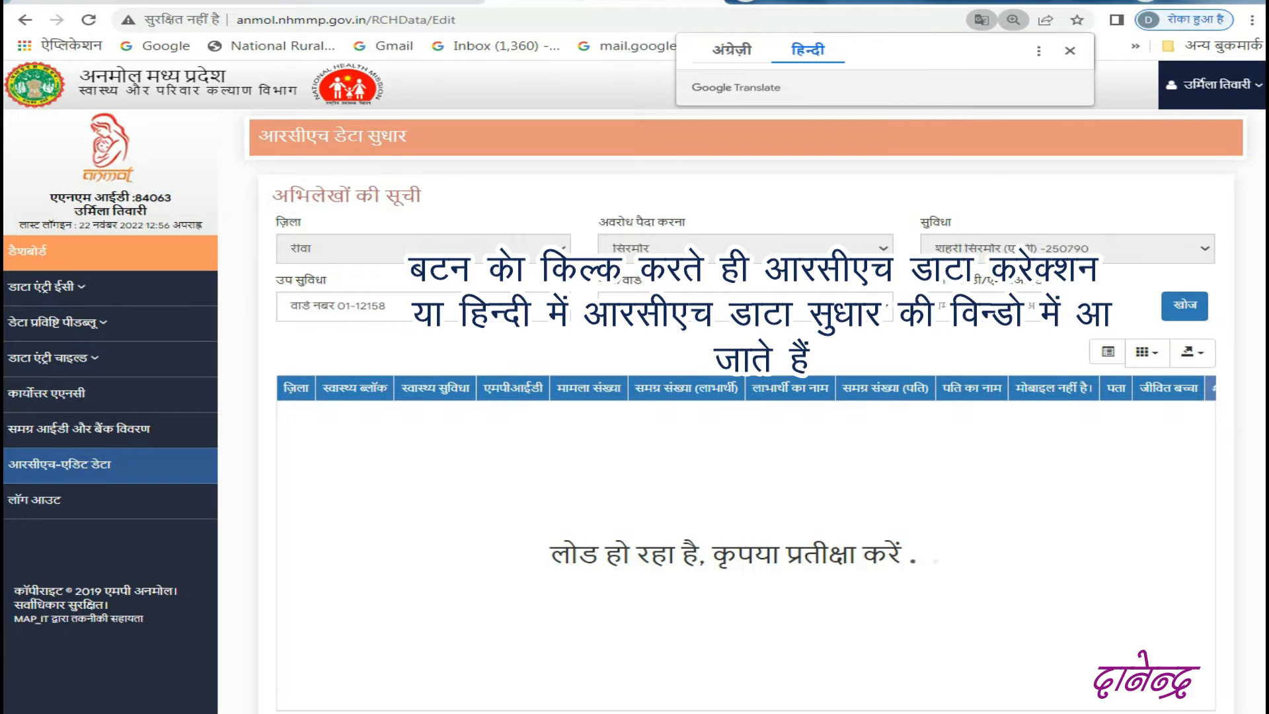
{"action": "scroll", "coordinate": [634, 436], "scroll_direction": "down", "scroll_amount": 15}
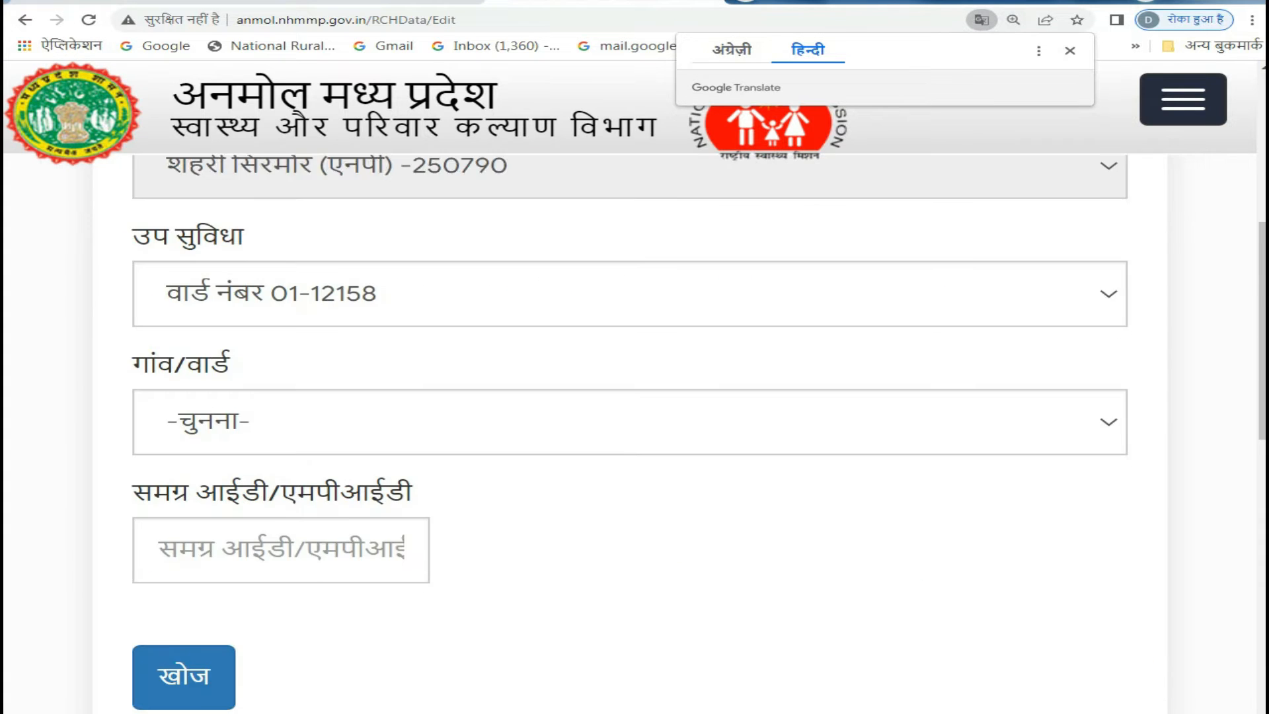
{"action": "scroll", "coordinate": [634, 436], "scroll_direction": "down", "scroll_amount": 5}
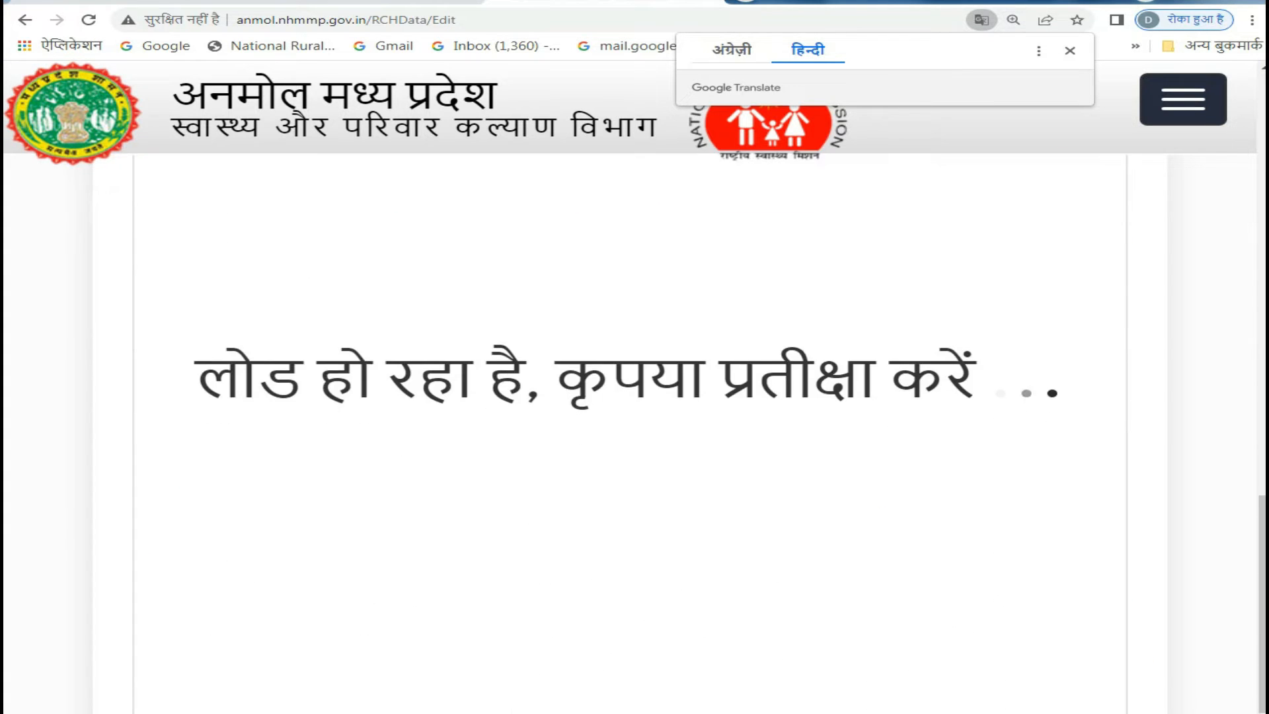
{"action": "scroll", "coordinate": [634, 436], "scroll_direction": "up", "scroll_amount": 10}
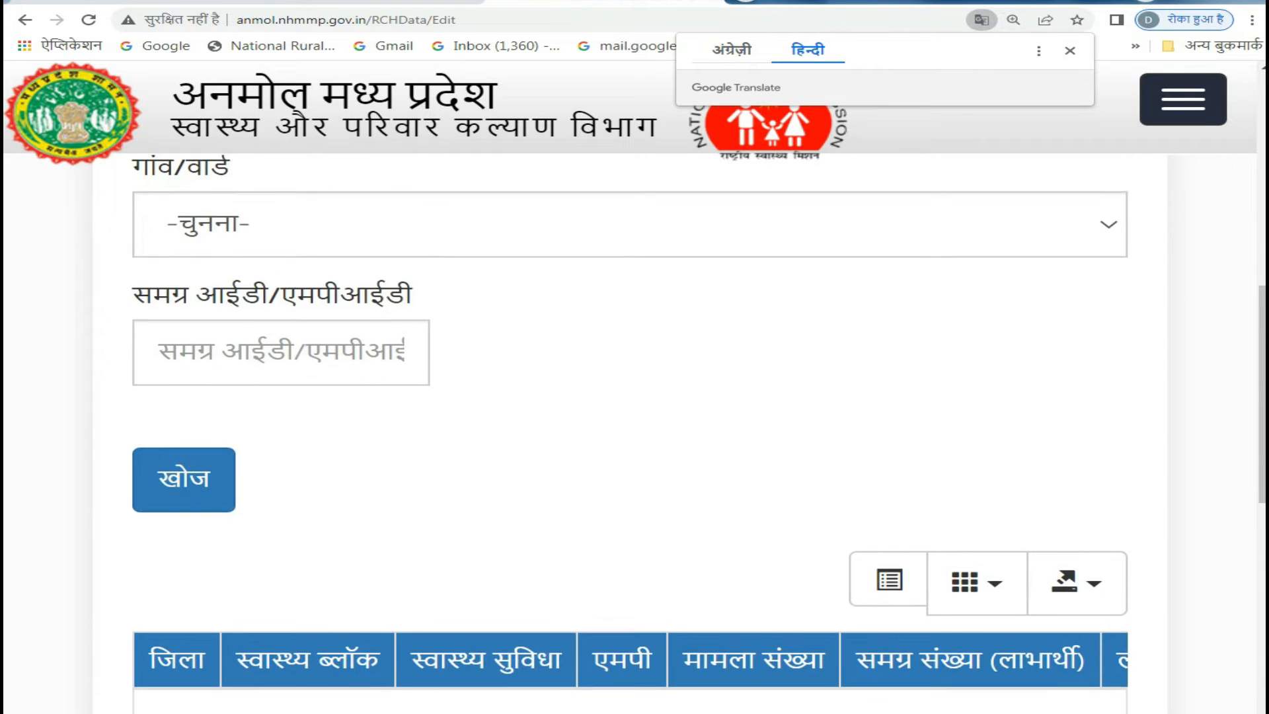
{"action": "scroll", "coordinate": [634, 436], "scroll_direction": "up", "scroll_amount": 4}
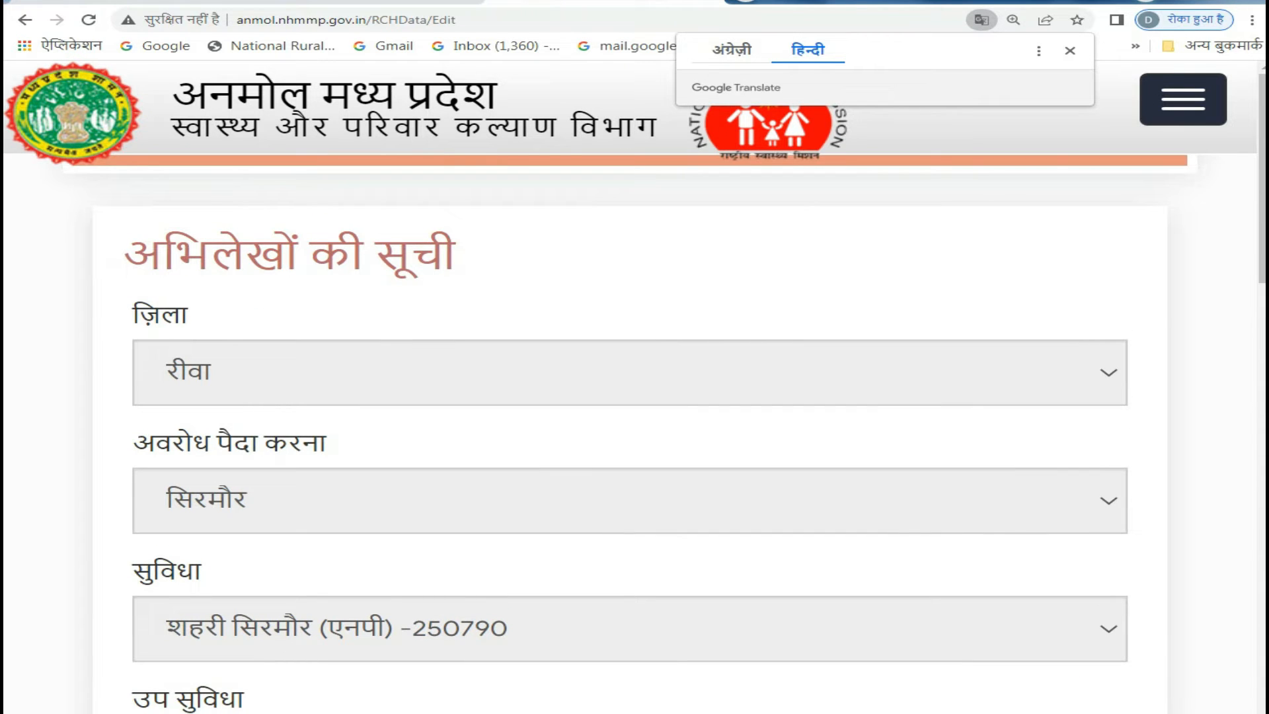
- Turn the page's translation back to English and reopen RCH-Edit Data from the site navigation
{"action": "left_click", "coordinate": [1183, 99]}
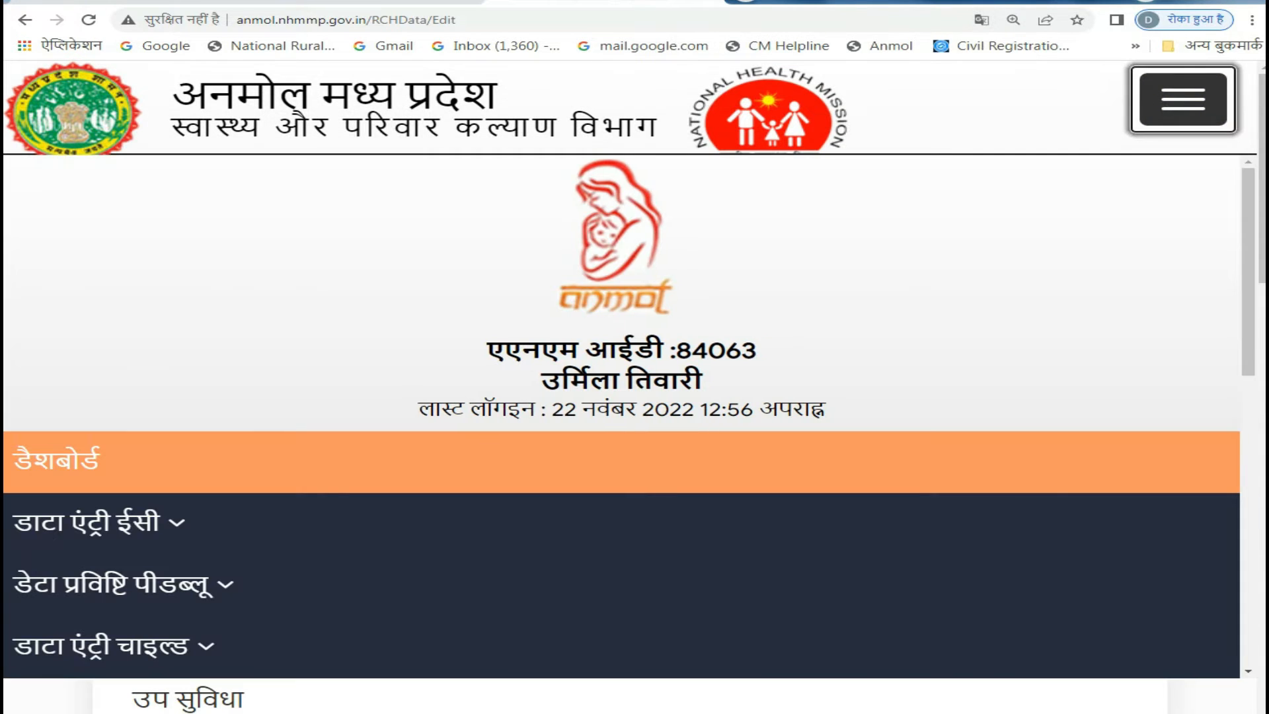
{"action": "scroll", "coordinate": [628, 406], "scroll_direction": "down", "scroll_amount": 1}
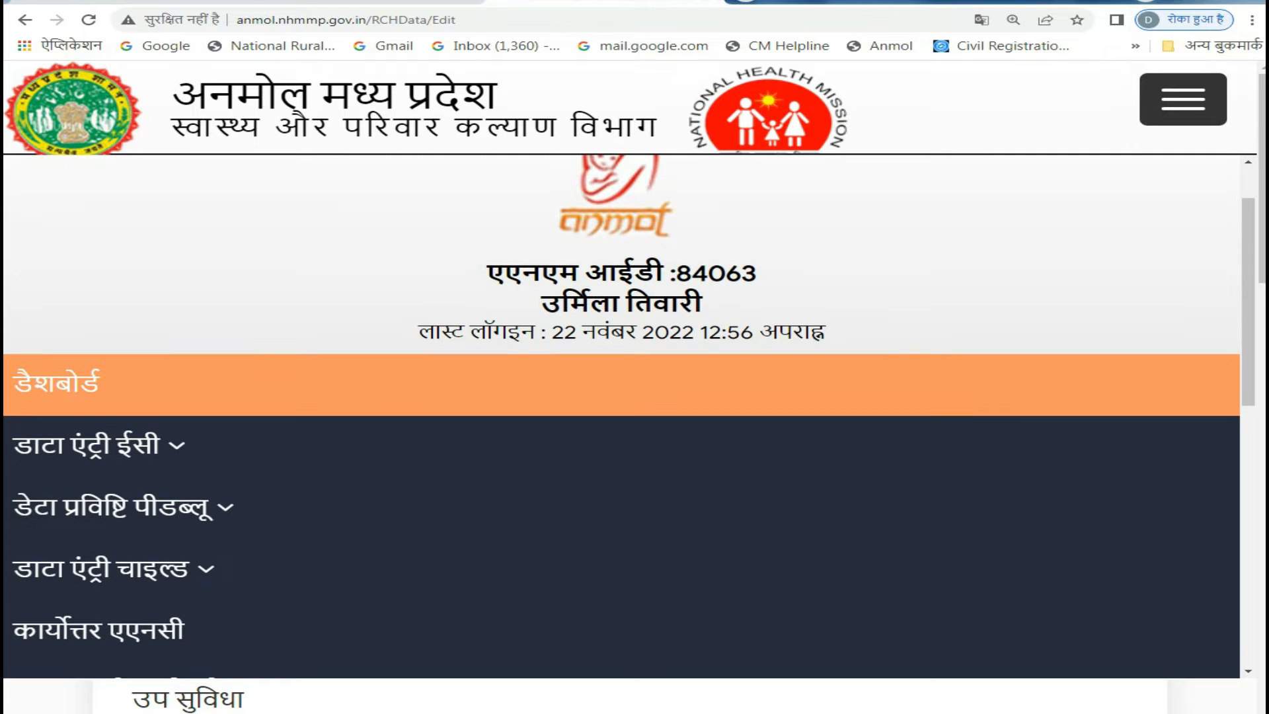
{"action": "scroll", "coordinate": [628, 406], "scroll_direction": "down", "scroll_amount": 1}
{"action": "scroll", "coordinate": [627, 407], "scroll_direction": "down", "scroll_amount": 2}
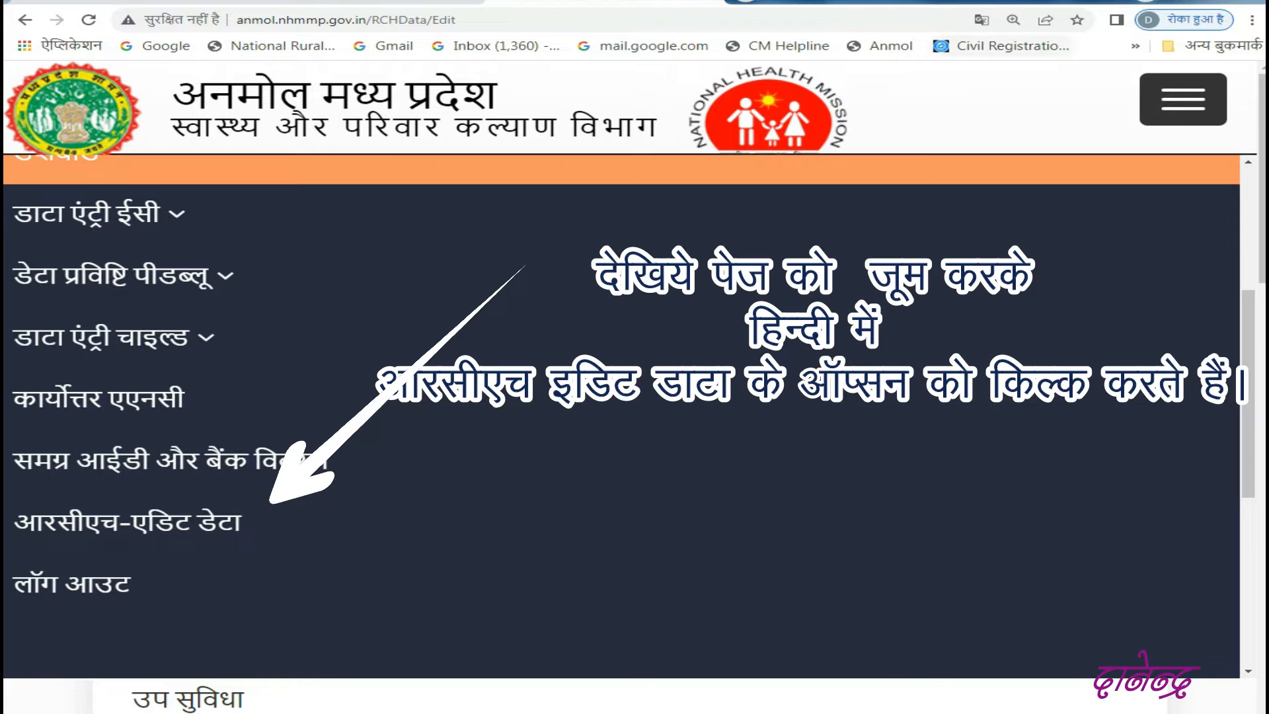
{"action": "left_click", "coordinate": [981, 20]}
{"action": "left_click", "coordinate": [731, 50]}
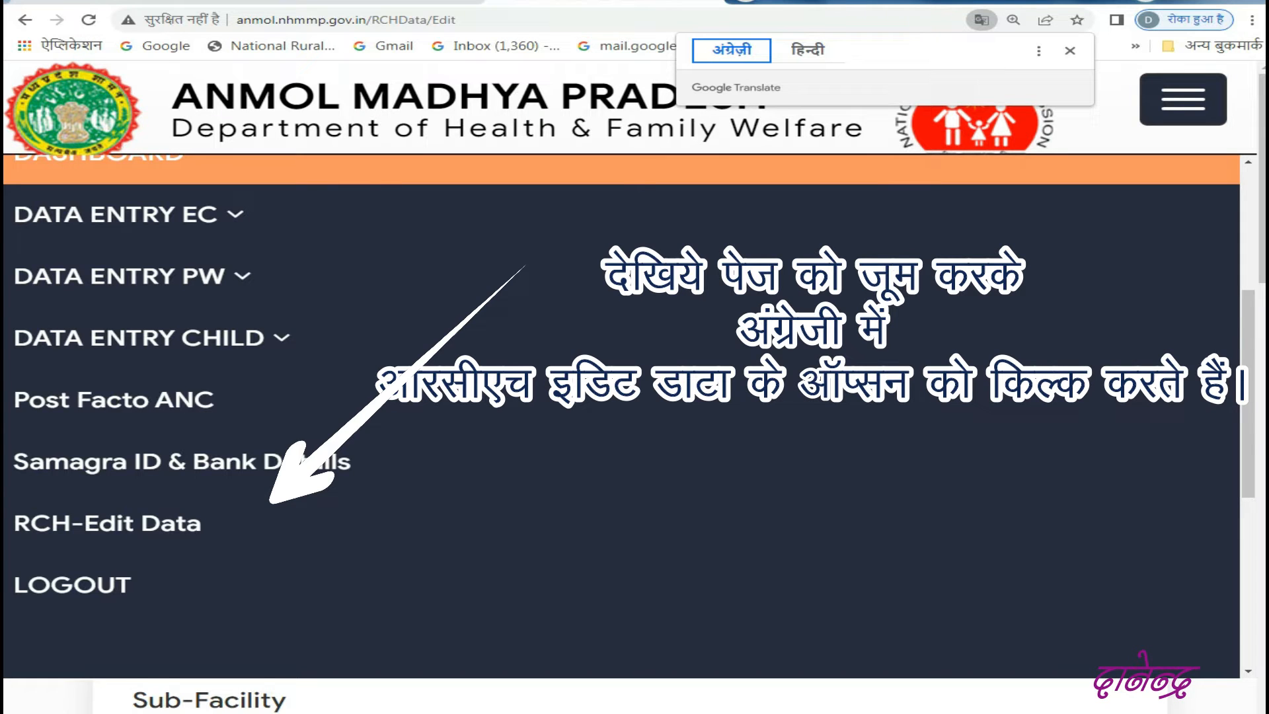
{"action": "left_click", "coordinate": [107, 524]}
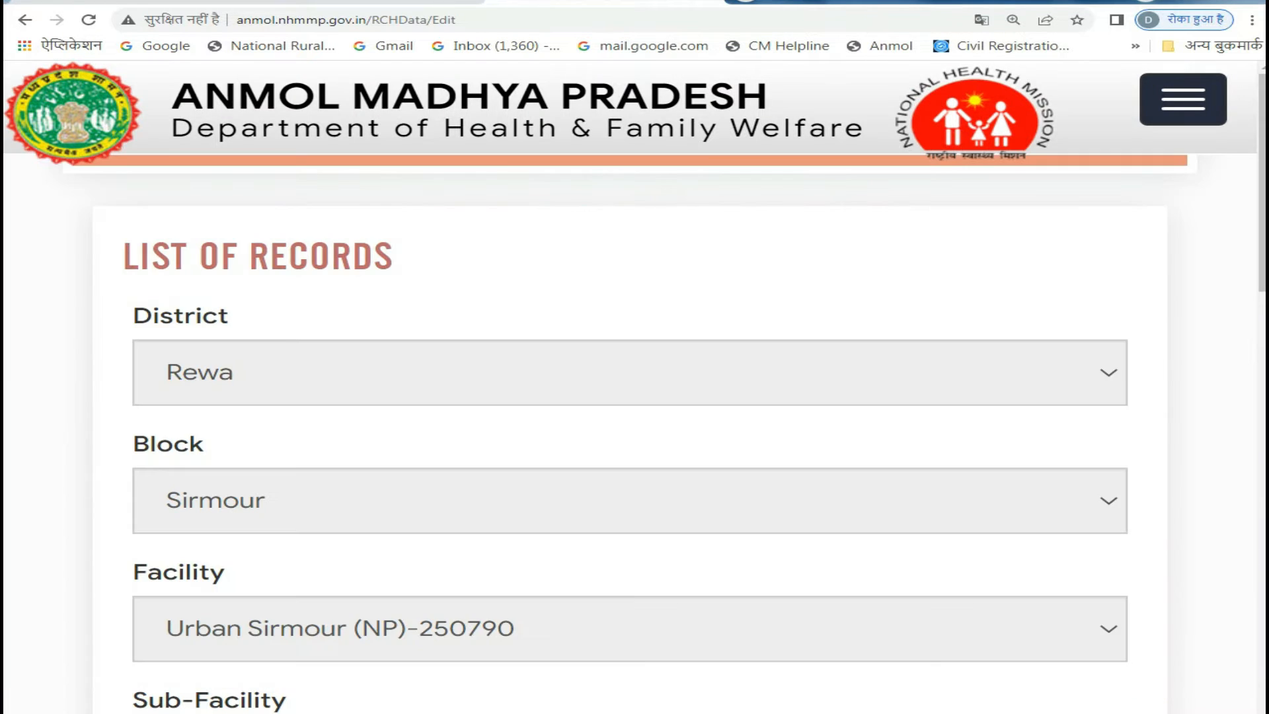
- Look through the list of records on the RCH Data Correction page
{"action": "key", "text": "ctrl+minus"}
{"action": "key", "text": "ctrl+minus"}
{"action": "key", "text": "ctrl+minus"}
{"action": "key", "text": "ctrl+minus"}
{"action": "key", "text": "ctrl+minus"}
{"action": "key", "text": "ctrl+minus"}
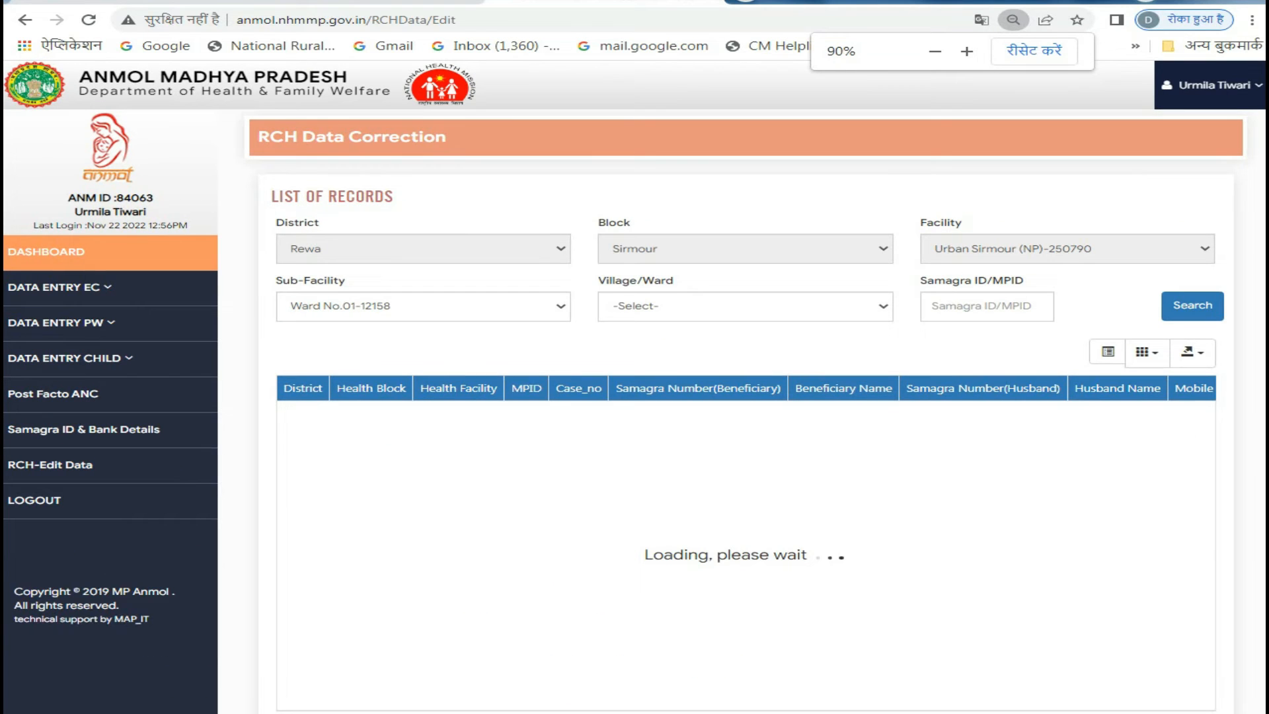
{"action": "key", "text": "ctrl+plus"}
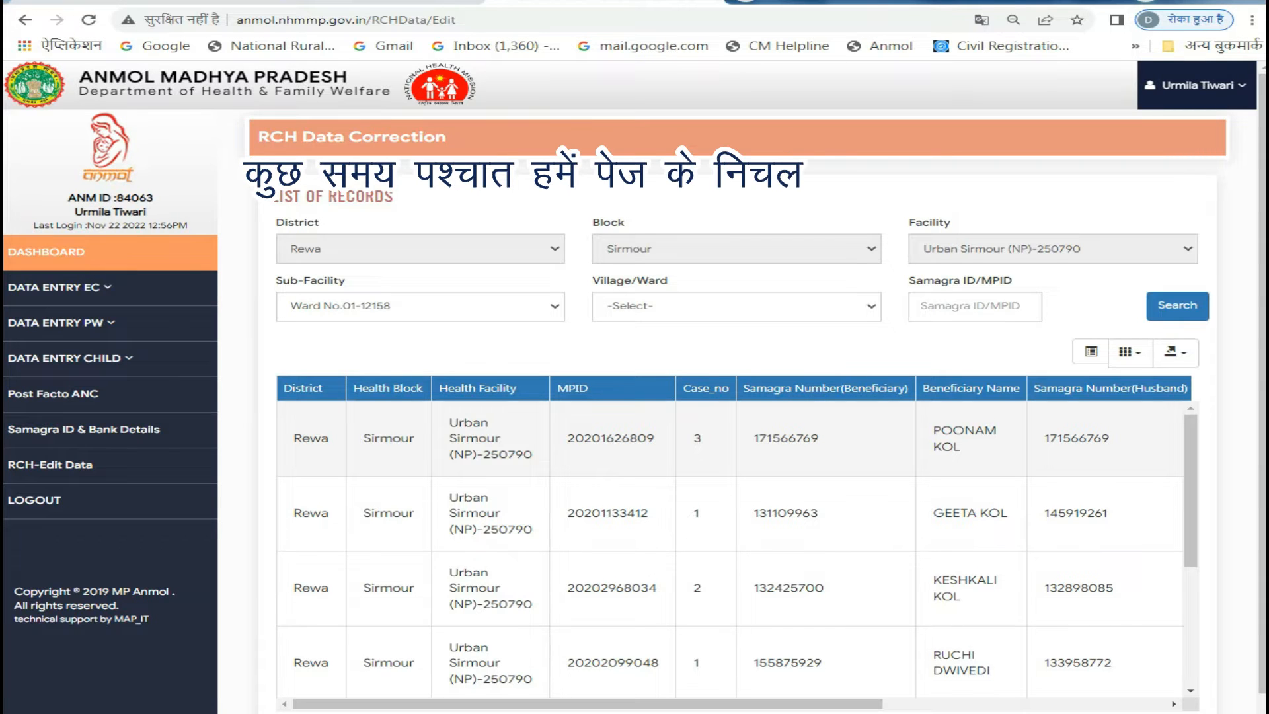
{"action": "scroll", "coordinate": [729, 502], "scroll_direction": "down", "scroll_amount": 5}
{"action": "scroll", "coordinate": [730, 615], "scroll_direction": "up", "scroll_amount": 1}
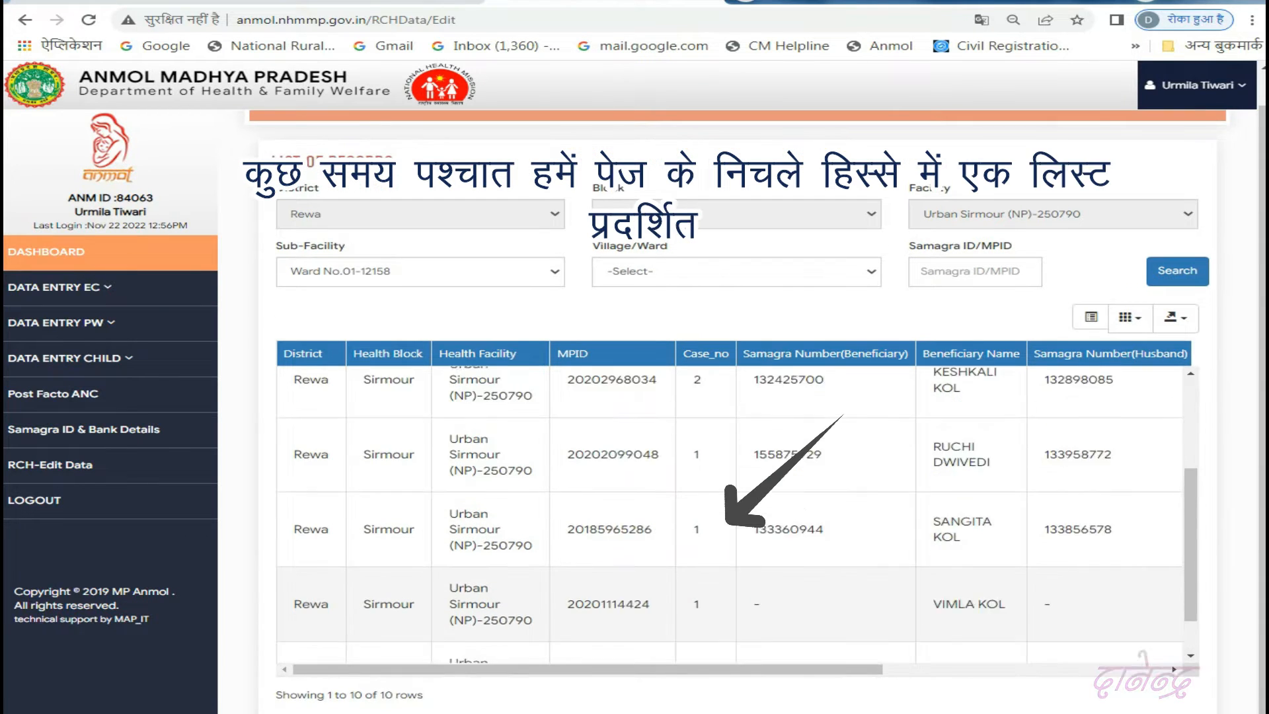
{"action": "scroll", "coordinate": [729, 529], "scroll_direction": "up", "scroll_amount": 3}
{"action": "scroll", "coordinate": [729, 528], "scroll_direction": "up", "scroll_amount": 1}
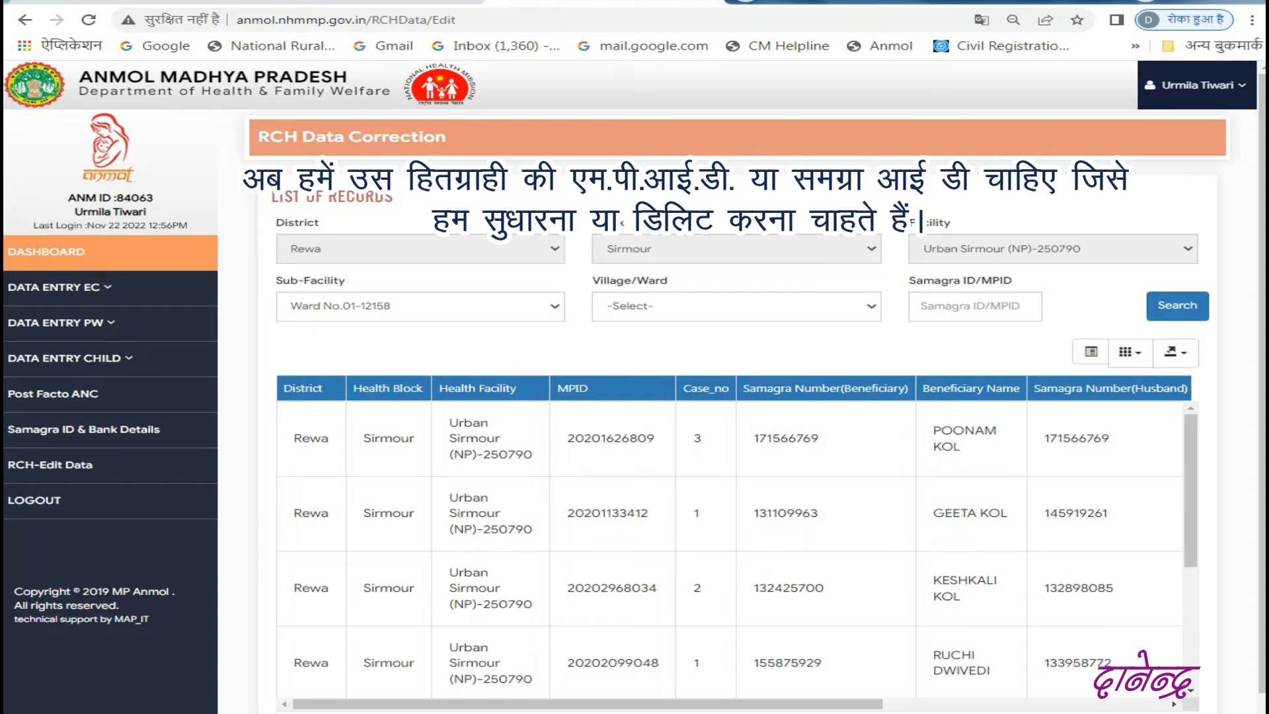
- Open the recent samagra.gov.in_FamilyCard PDF in Acrobat Reader and copy the second family member's Samagra ID
{"action": "key", "text": "super"}
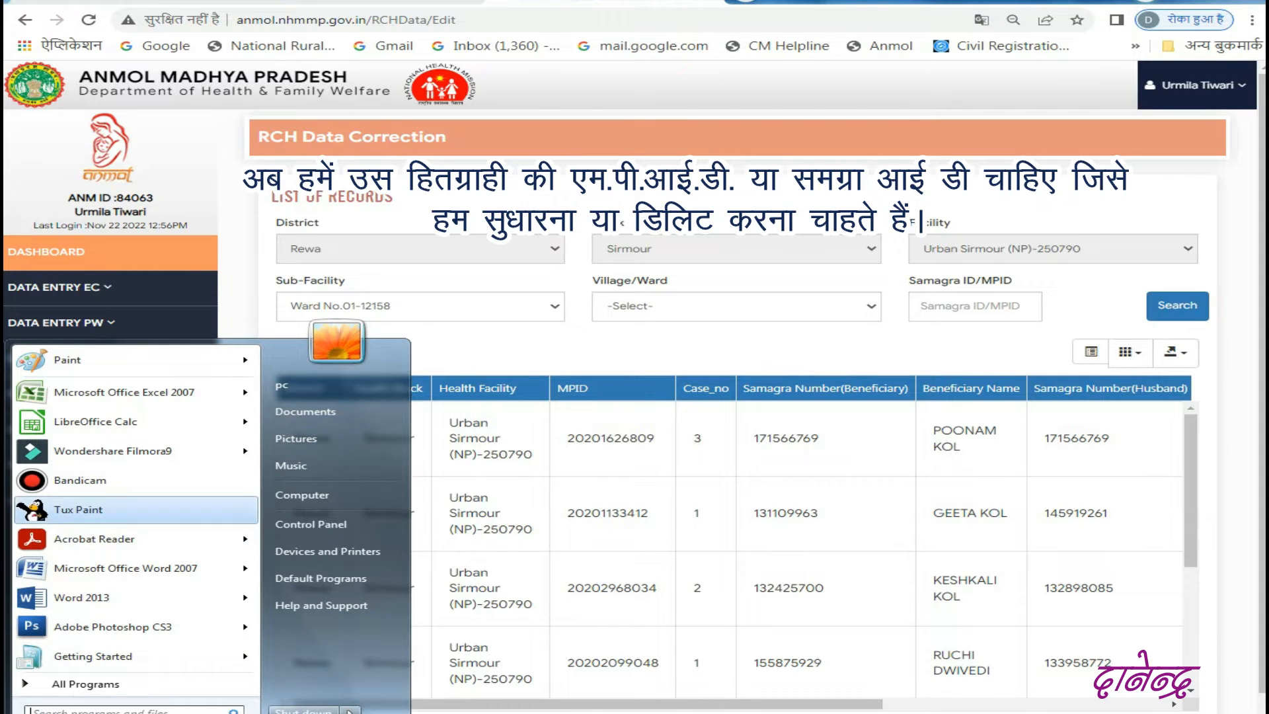
{"action": "mouse_move", "coordinate": [243, 539]}
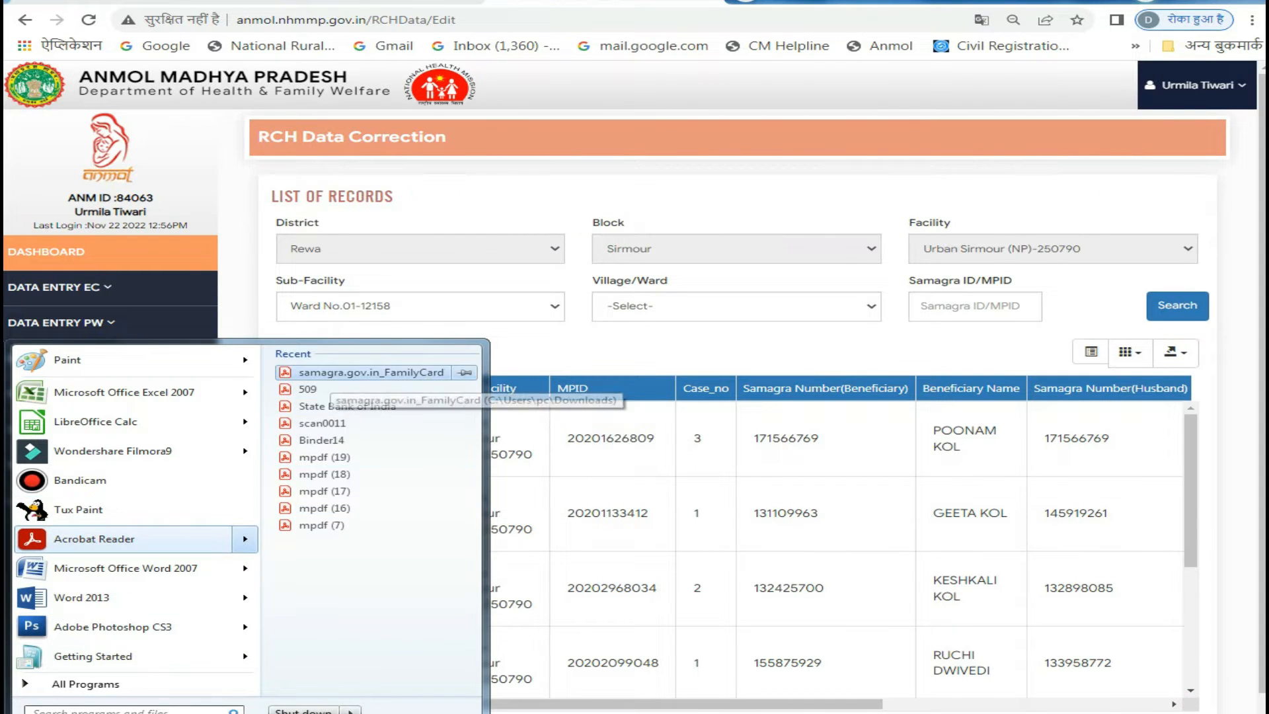
{"action": "left_click", "coordinate": [332, 374]}
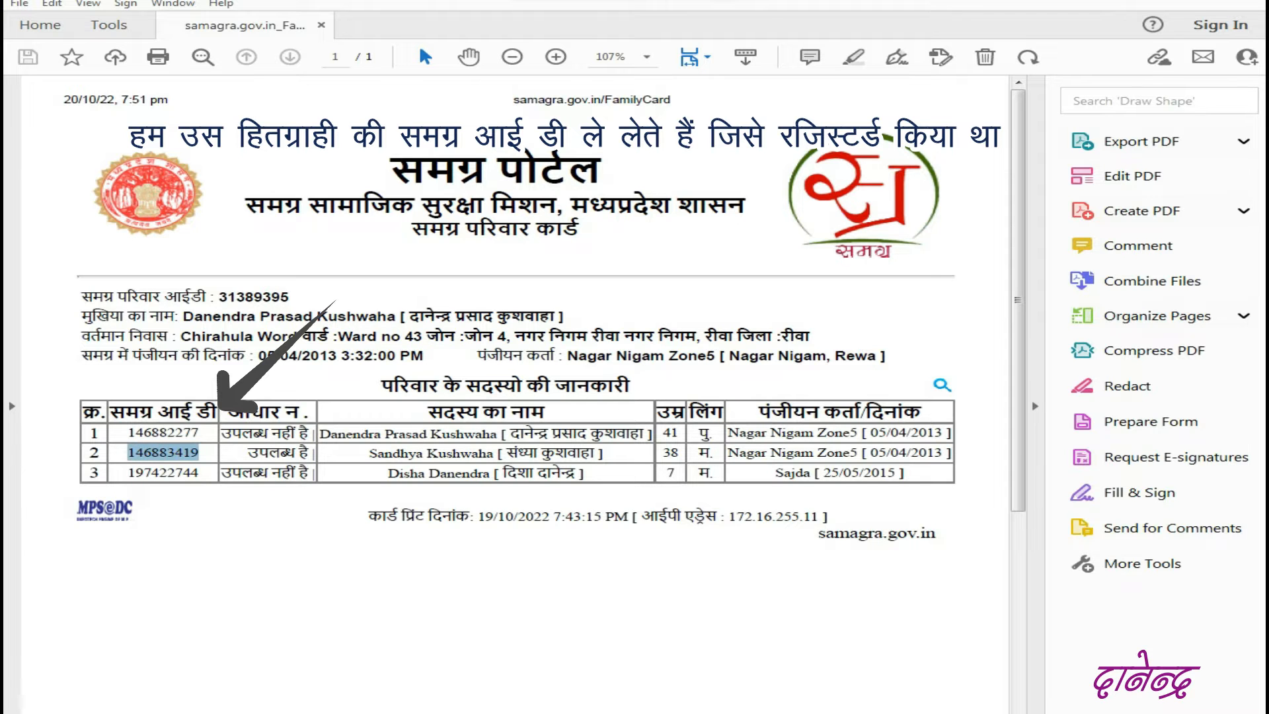
{"action": "right_click", "coordinate": [167, 457]}
{"action": "left_click", "coordinate": [209, 474]}
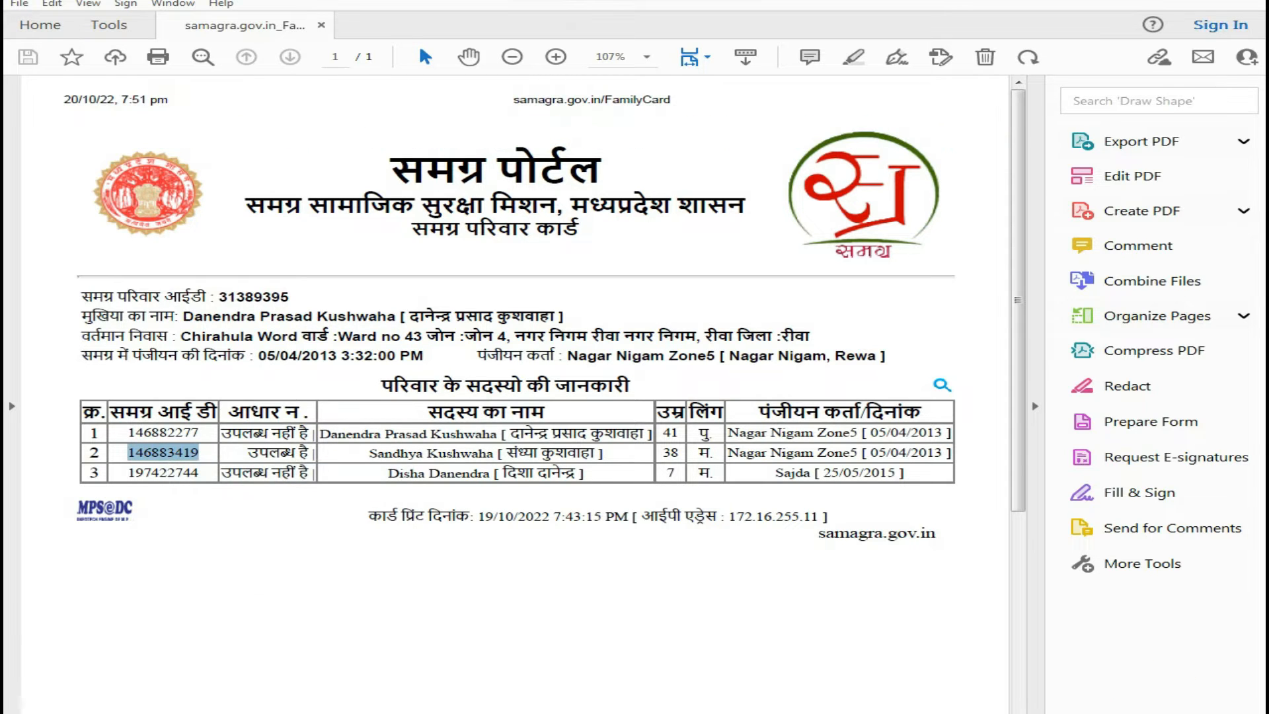
- Return to the browser, paste the copied Samagra ID into Samagra ID/MPID and search for the record
{"action": "key", "text": "alt+Tab"}
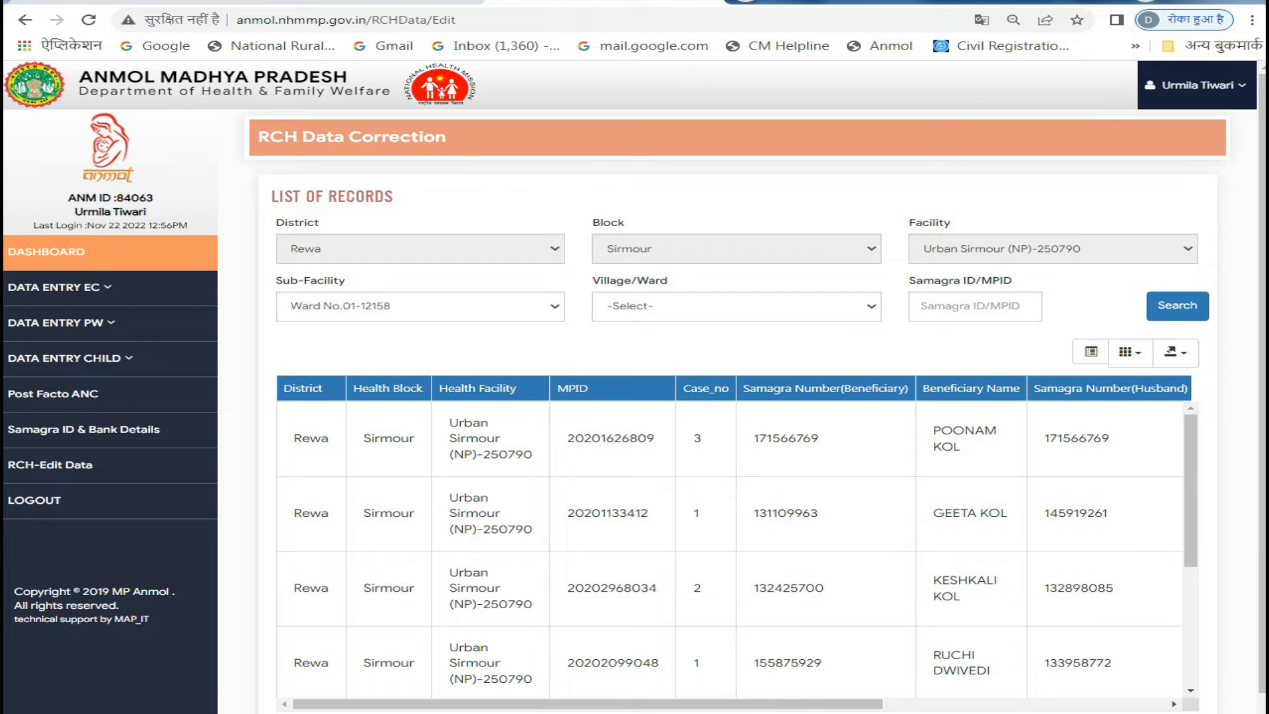
{"action": "left_click", "coordinate": [954, 306]}
{"action": "right_click", "coordinate": [954, 306]}
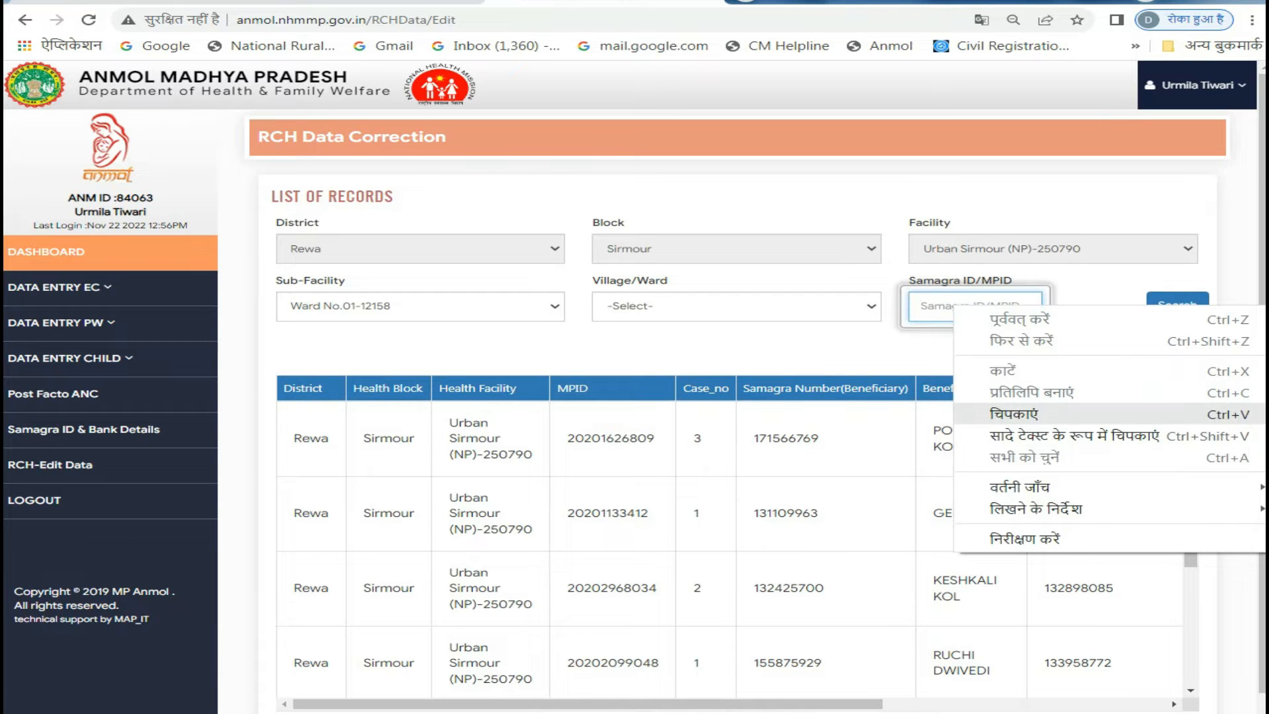
{"action": "left_click", "coordinate": [1013, 415]}
{"action": "key", "text": "Tab"}
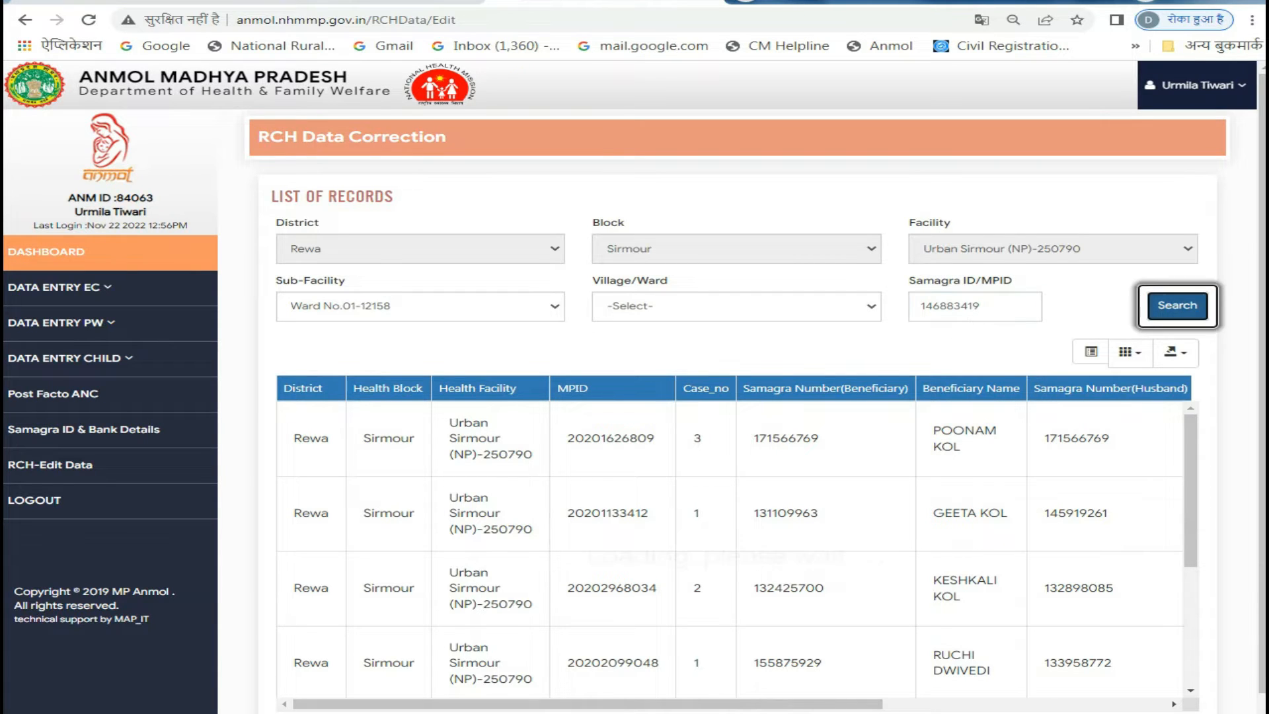
{"action": "key", "text": "Return"}
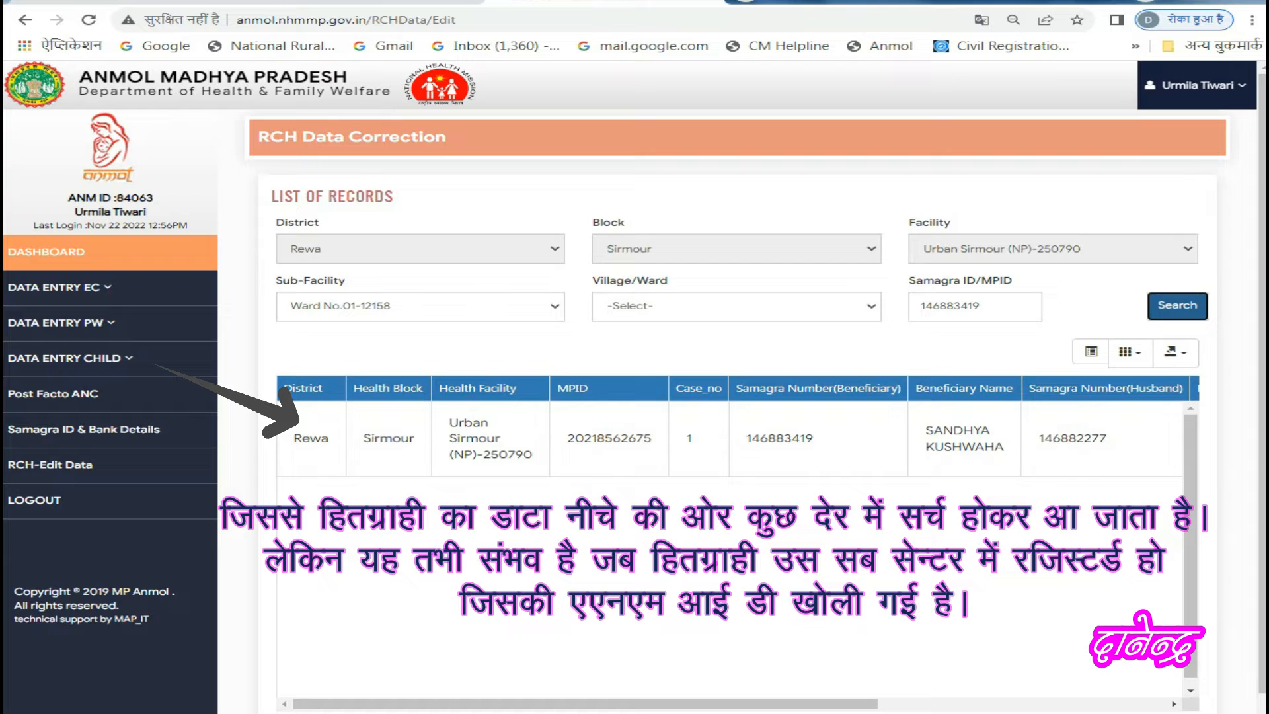
- Open the found beneficiary's record for editing and dismiss the Samagra Validation message
{"action": "left_click_drag", "start_coordinate": [751, 438], "coordinate": [1212, 440]}
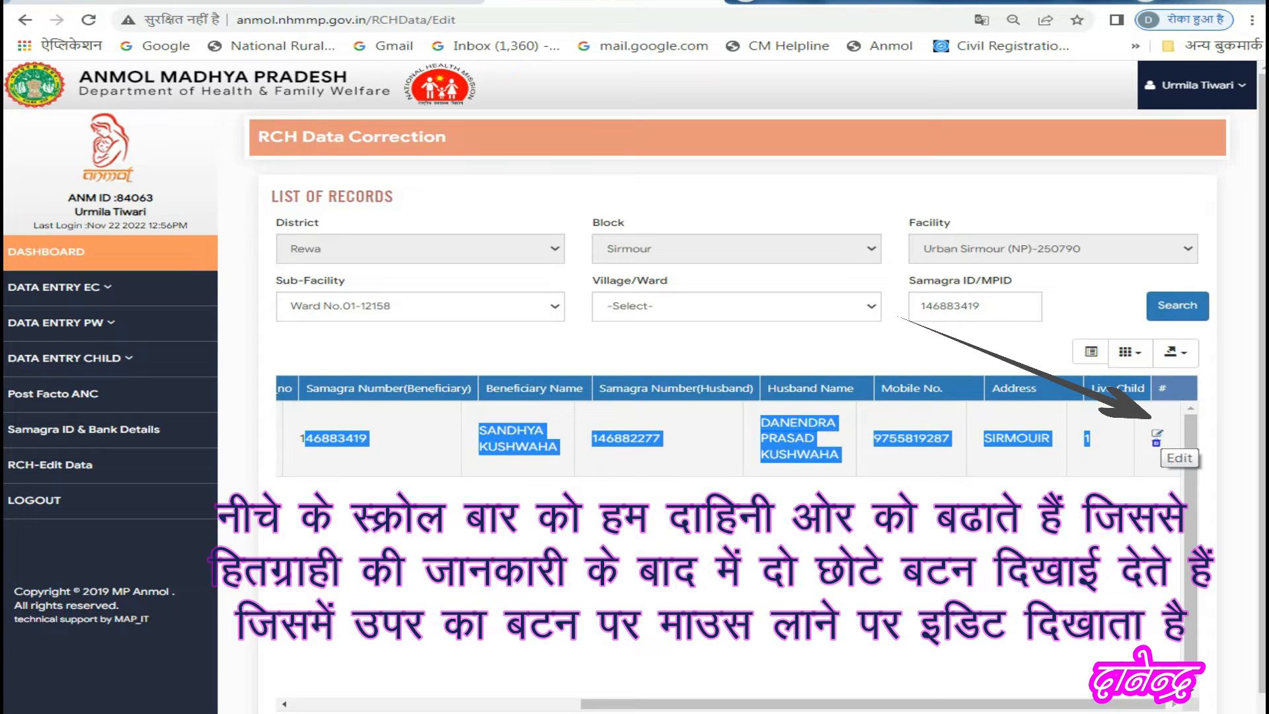
{"action": "left_click", "coordinate": [1157, 433]}
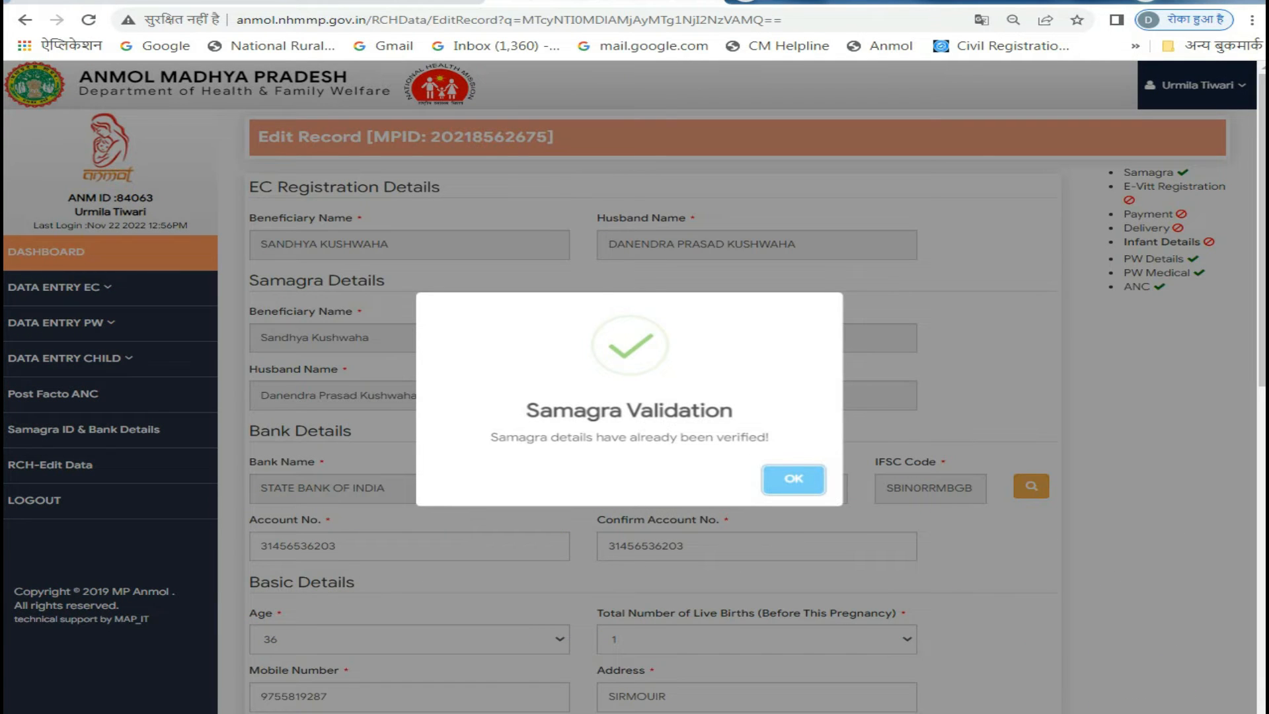
{"action": "key", "text": "Return"}
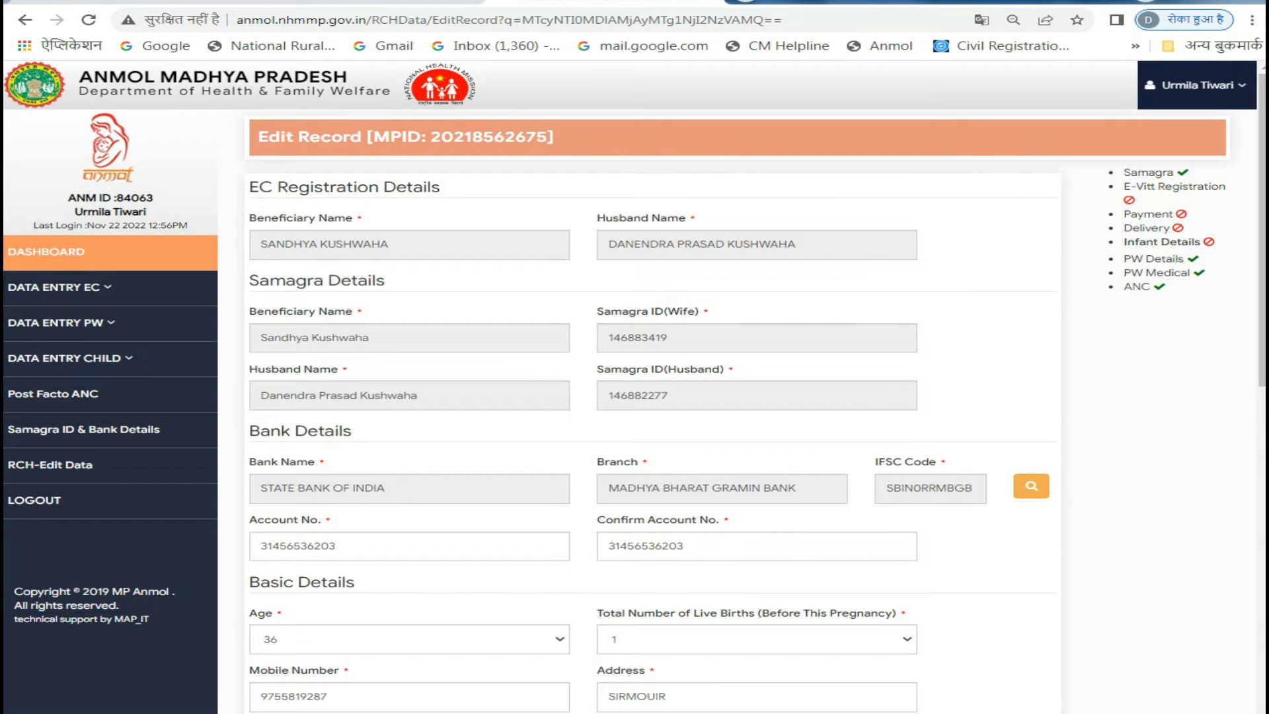
- Go back to the records list, reopen the beneficiary's record for editing and dismiss the Samagra Validation message
{"action": "key", "text": "alt+Left"}
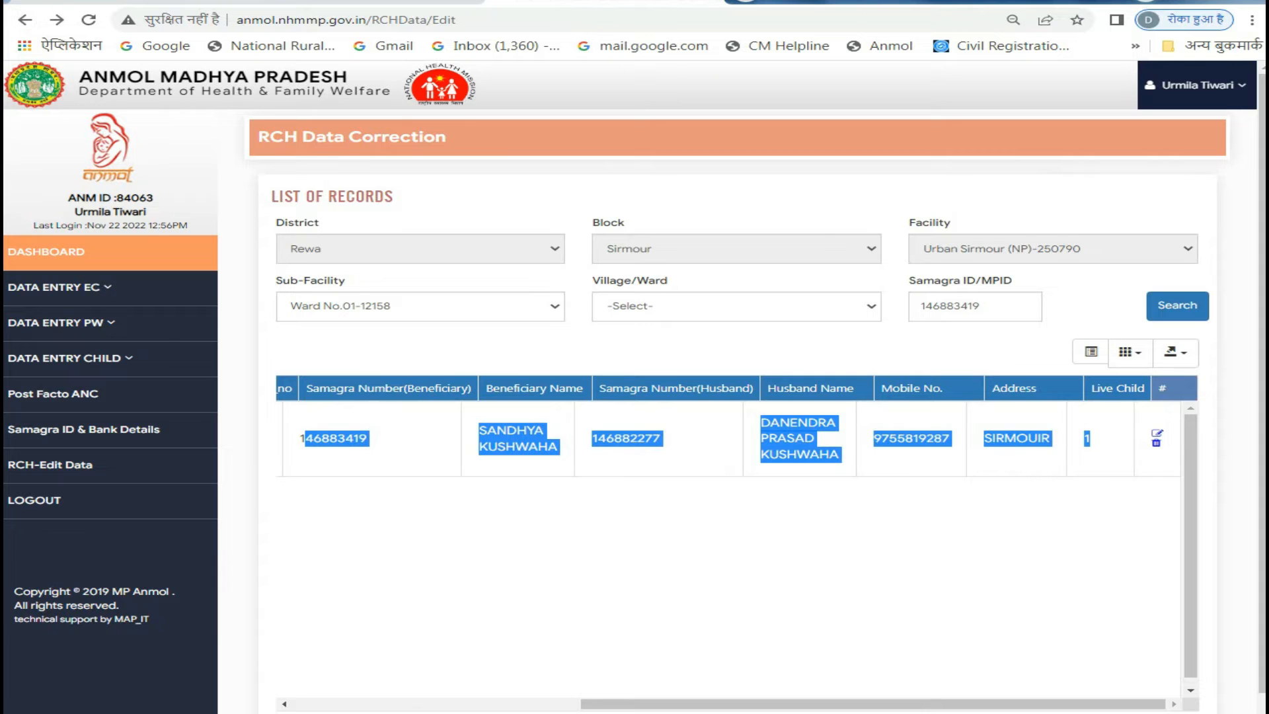
{"action": "key", "text": "ctrl+plus"}
{"action": "key", "text": "ctrl+plus"}
{"action": "key", "text": "ctrl+plus"}
{"action": "key", "text": "ctrl+plus"}
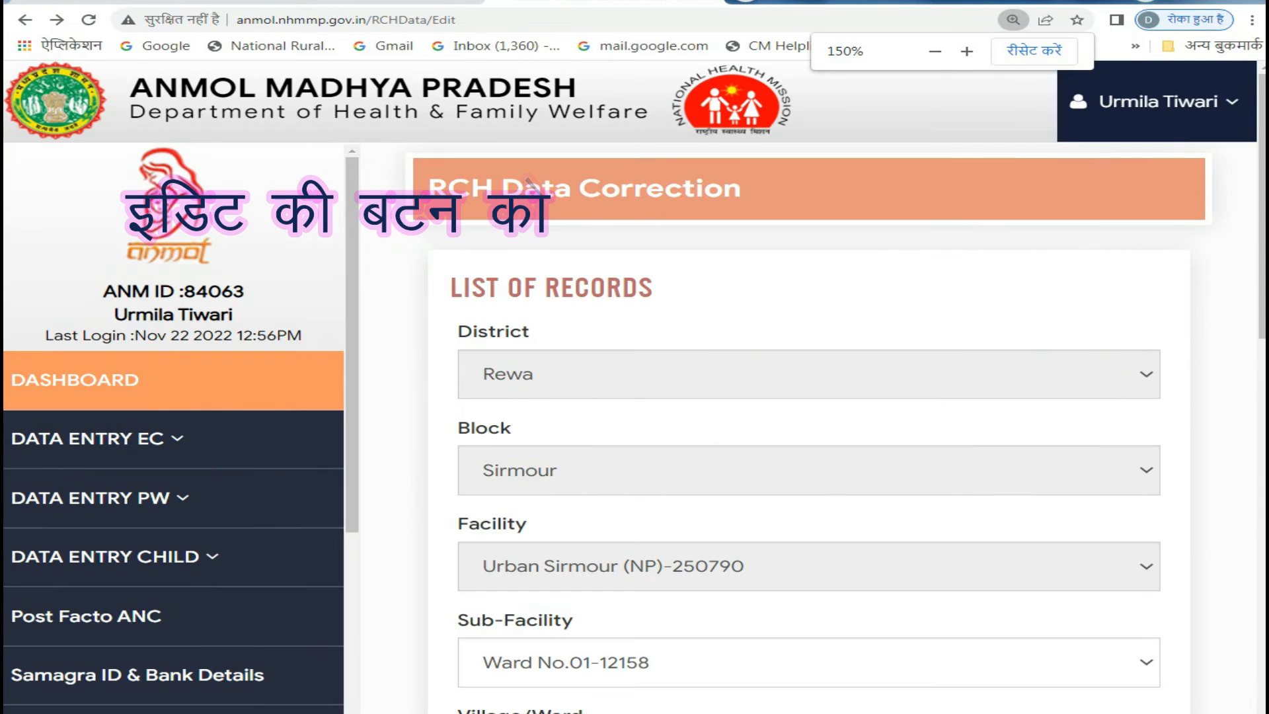
{"action": "scroll", "coordinate": [793, 429], "scroll_direction": "down", "scroll_amount": 10}
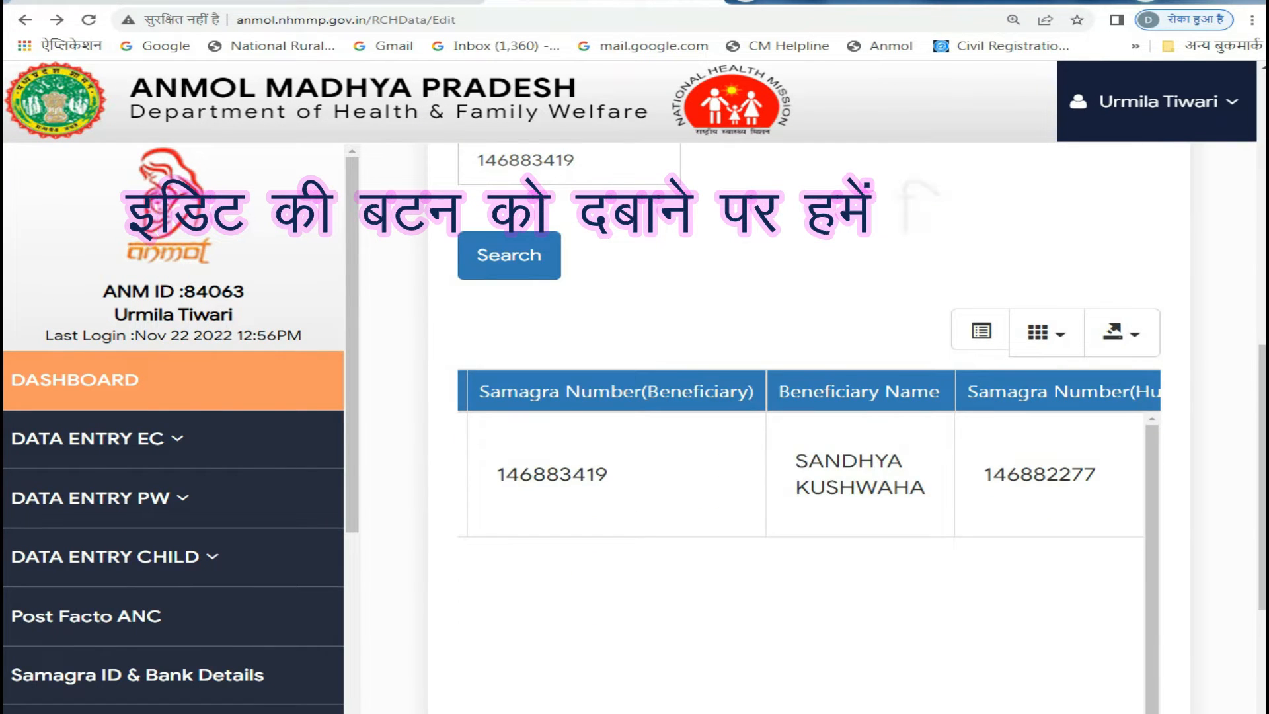
{"action": "left_click_drag", "start_coordinate": [821, 487], "coordinate": [1248, 485]}
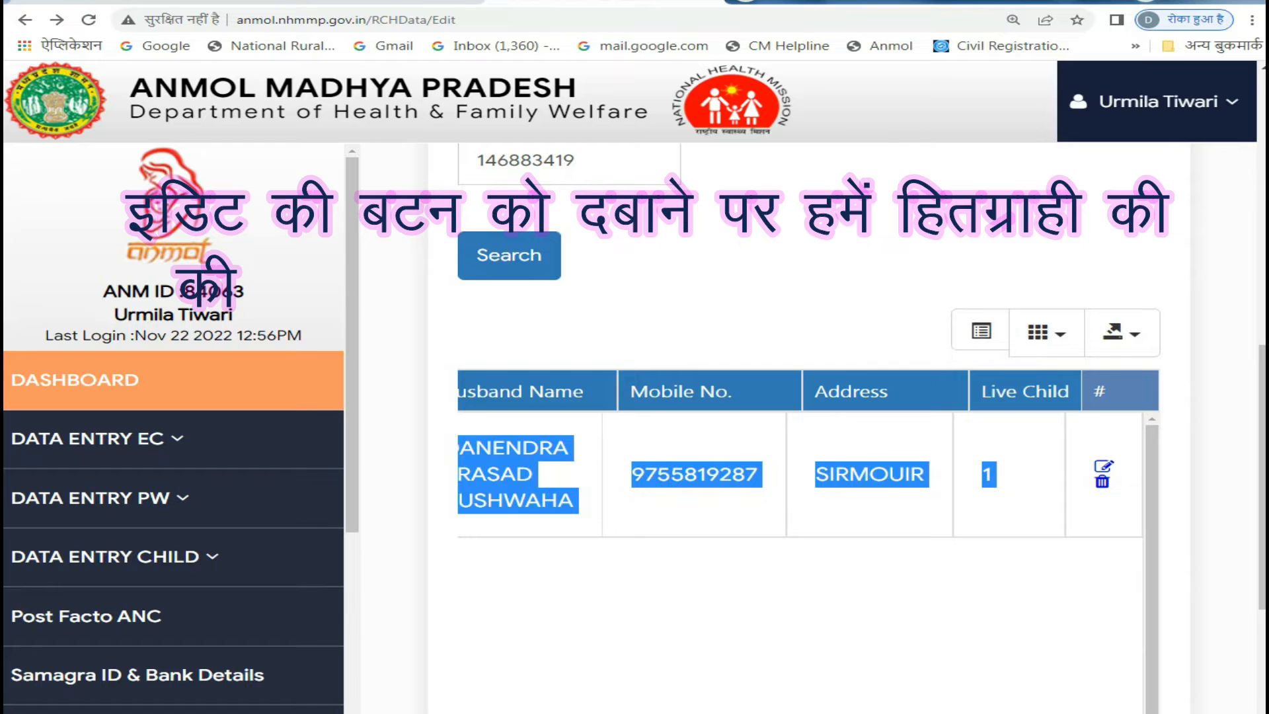
{"action": "left_click", "coordinate": [1182, 549]}
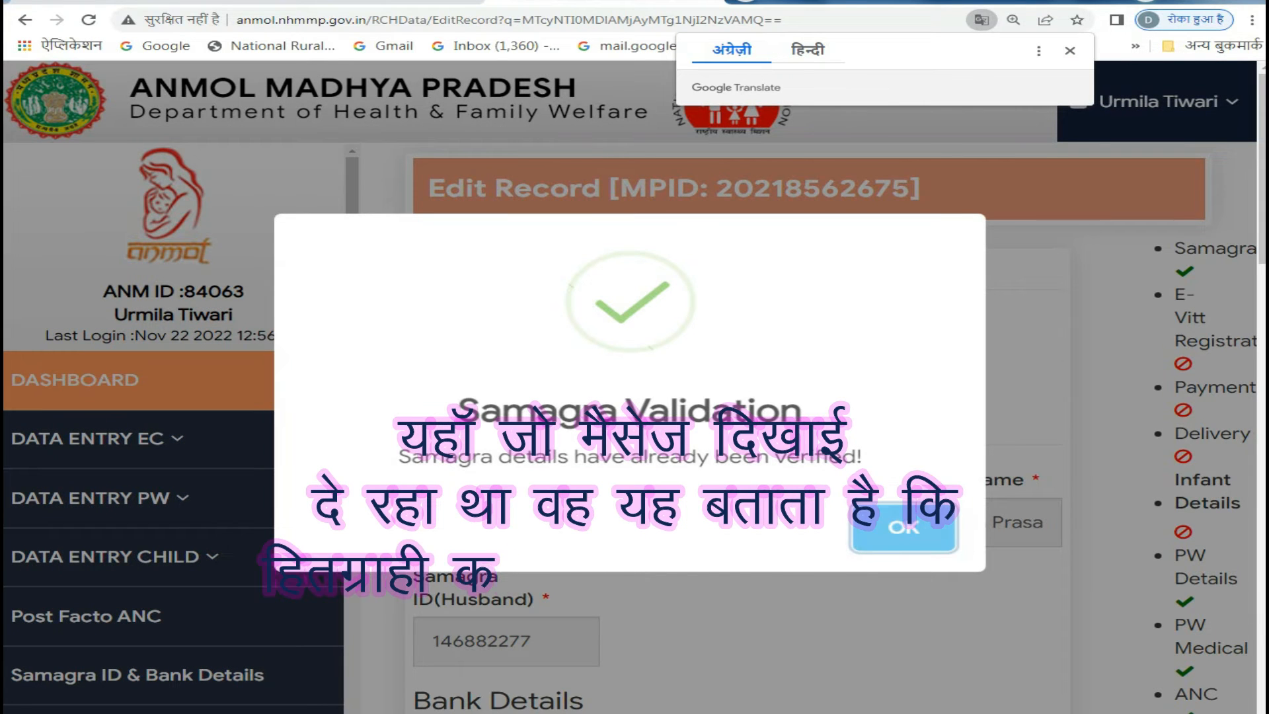
{"action": "key", "text": "Return"}
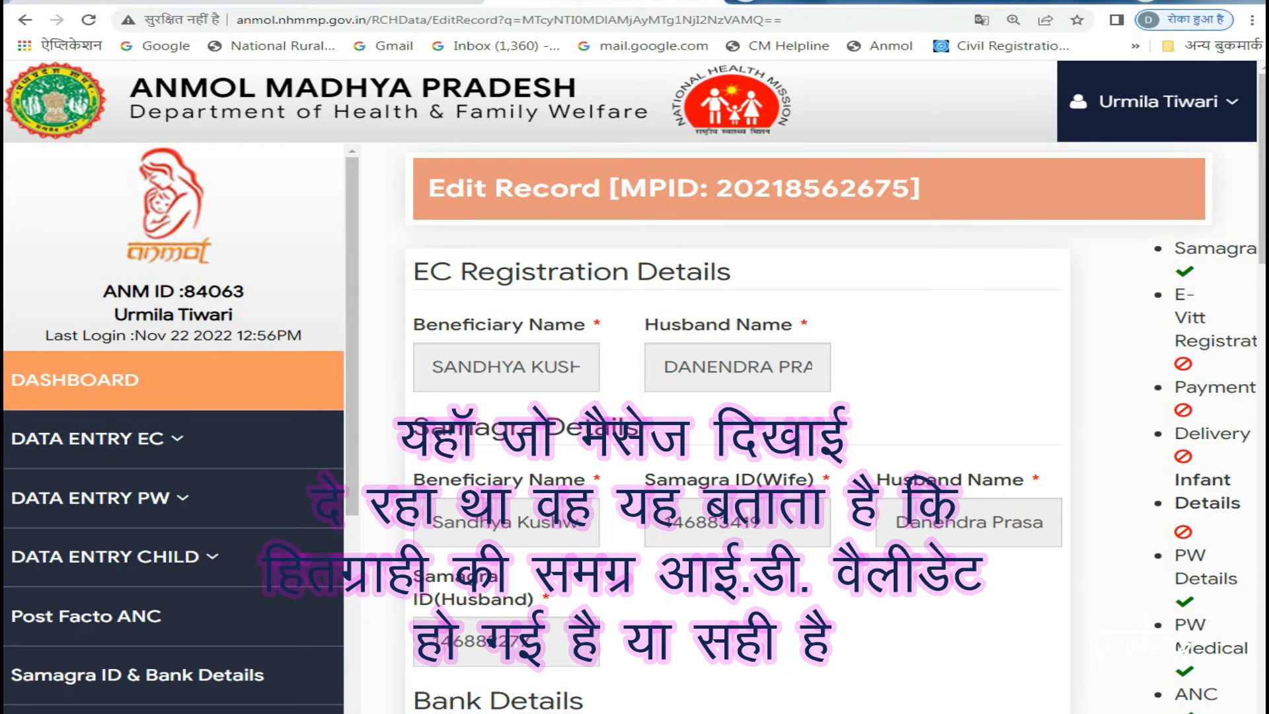
- Examine the record's verification checklist, including E-Vitt Registration and ANC, and review its delivery and ANC details
{"action": "key", "text": "ctrl+minus"}
{"action": "key", "text": "ctrl+minus"}
{"action": "key", "text": "ctrl+minus"}
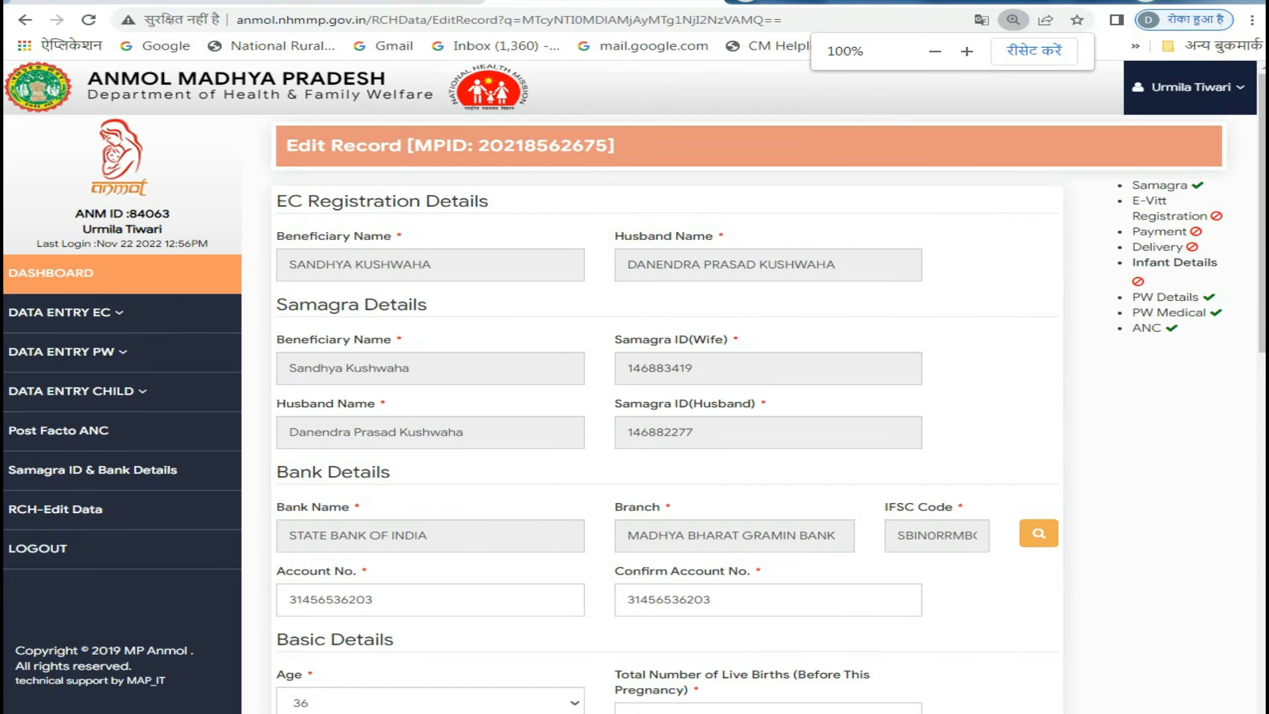
{"action": "key", "text": "ctrl+minus"}
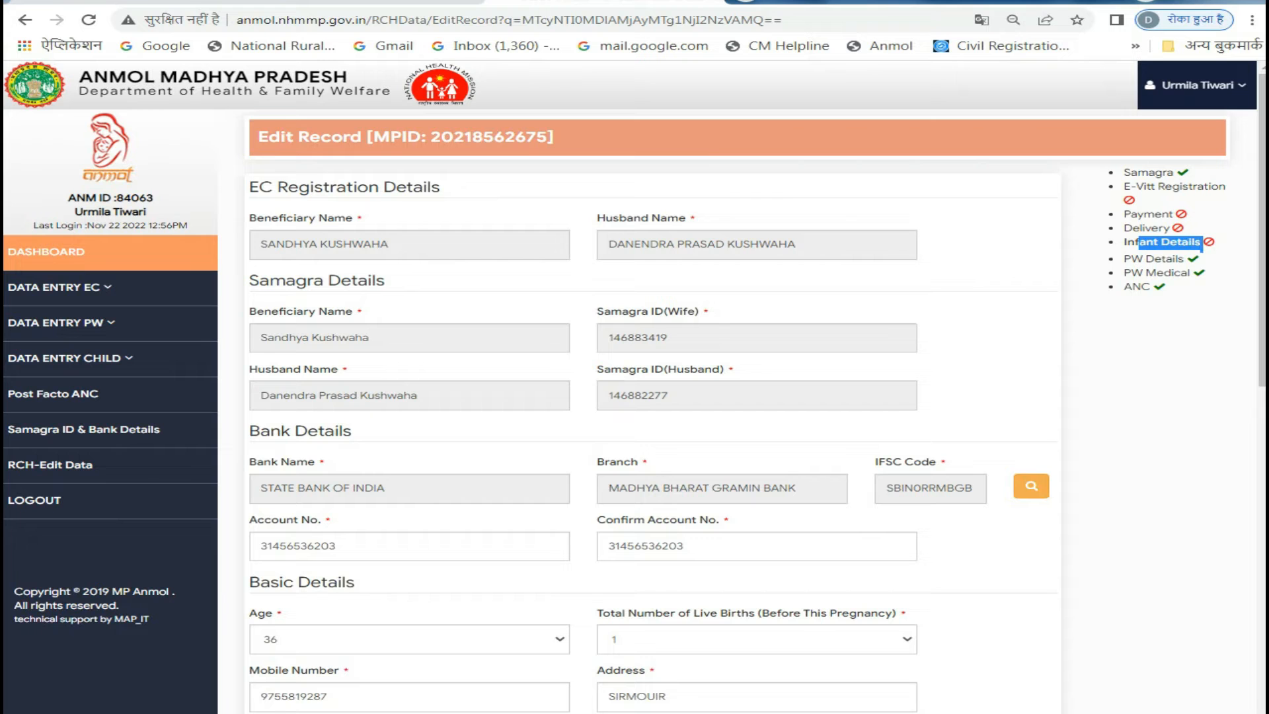
{"action": "left_click_drag", "start_coordinate": [1123, 273], "coordinate": [1152, 288]}
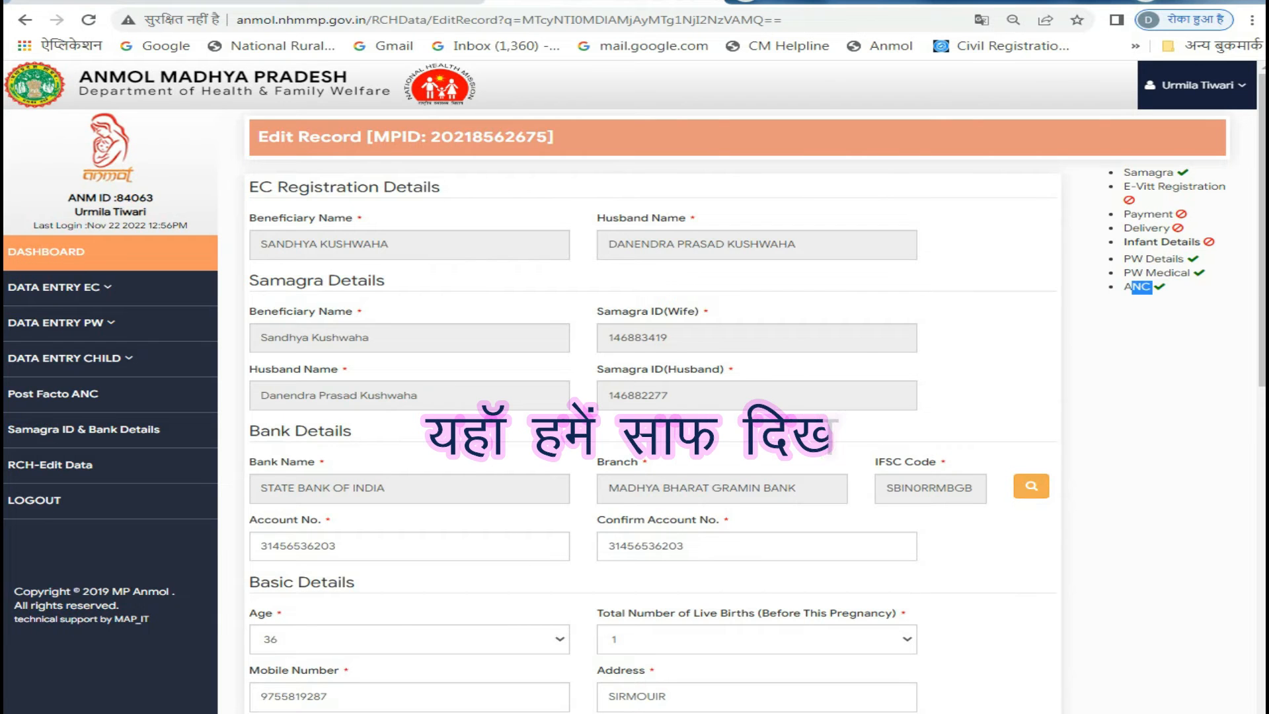
{"action": "scroll", "coordinate": [653, 409], "scroll_direction": "down", "scroll_amount": 12}
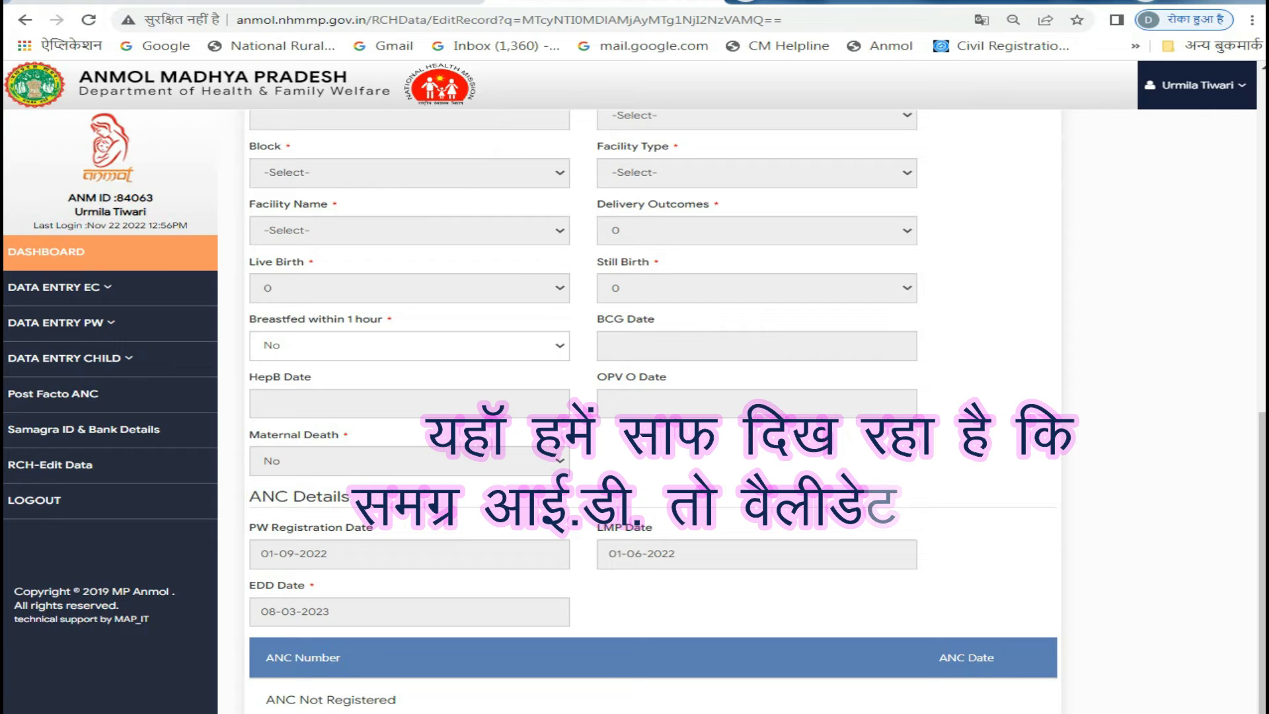
{"action": "scroll", "coordinate": [653, 410], "scroll_direction": "up", "scroll_amount": 2}
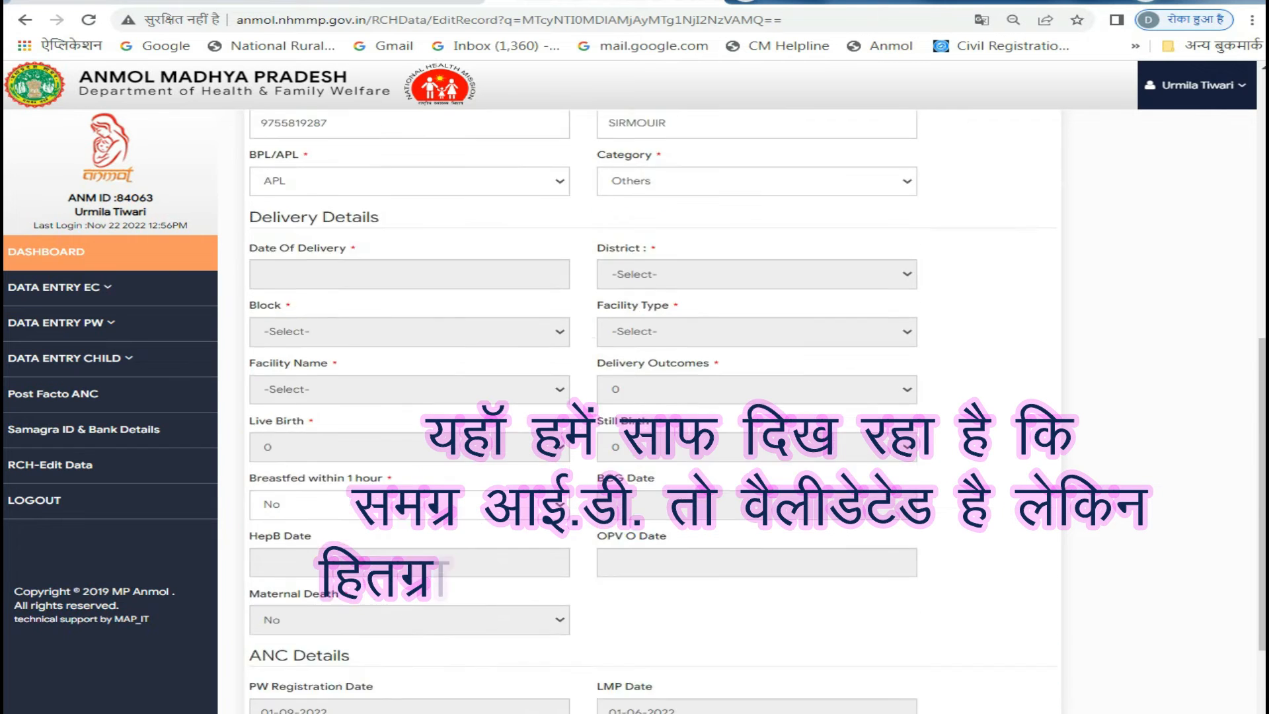
{"action": "scroll", "coordinate": [653, 410], "scroll_direction": "up", "scroll_amount": 8}
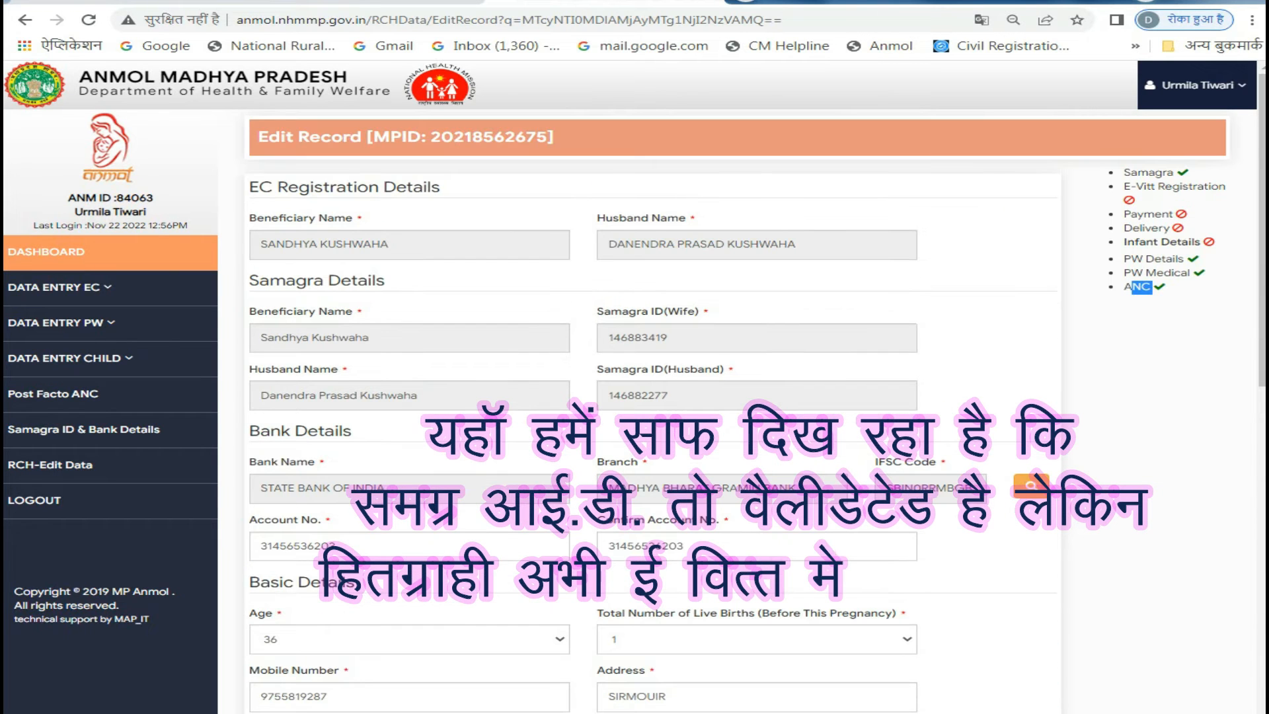
{"action": "mouse_move", "coordinate": [1124, 187]}
{"action": "left_mouse_down"}
{"action": "mouse_move", "coordinate": [1226, 188]}
{"action": "mouse_move", "coordinate": [1174, 214]}
{"action": "mouse_move", "coordinate": [1194, 187]}
{"action": "left_mouse_up"}
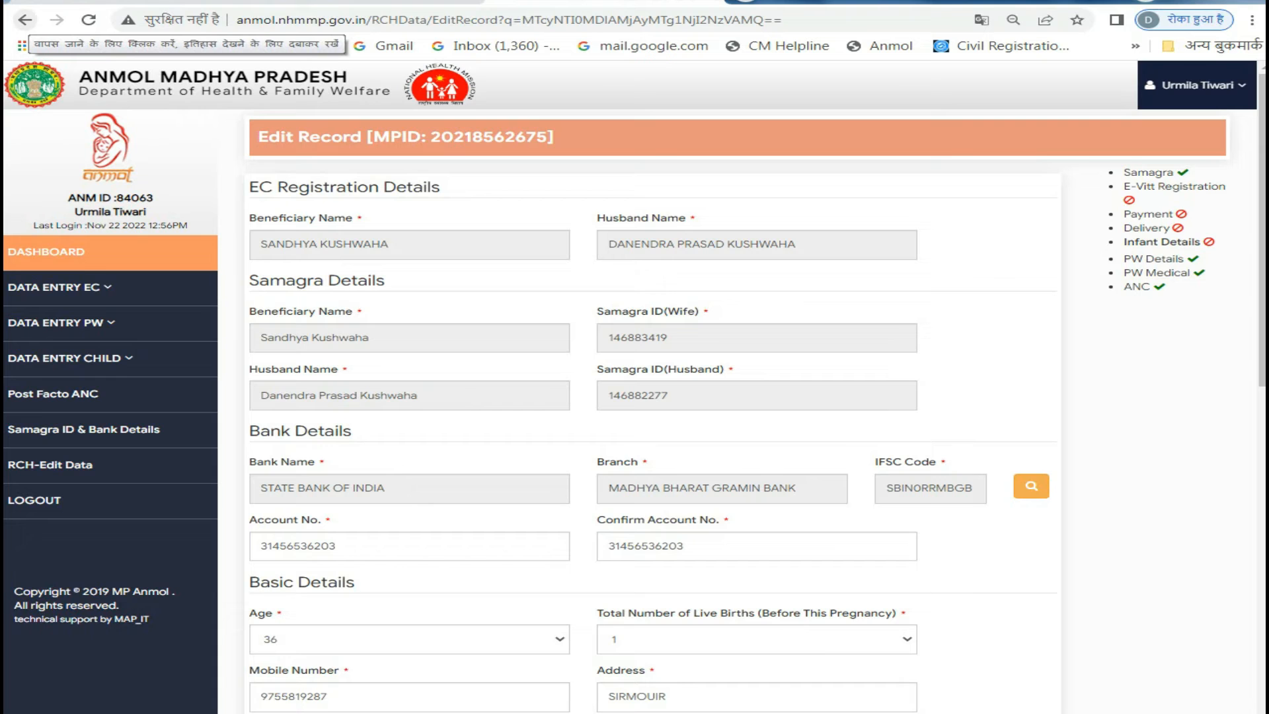
- Return to the RCH Data Correction list and inspect the beneficiary's row through to its edit and delete options
{"action": "left_click", "coordinate": [24, 20]}
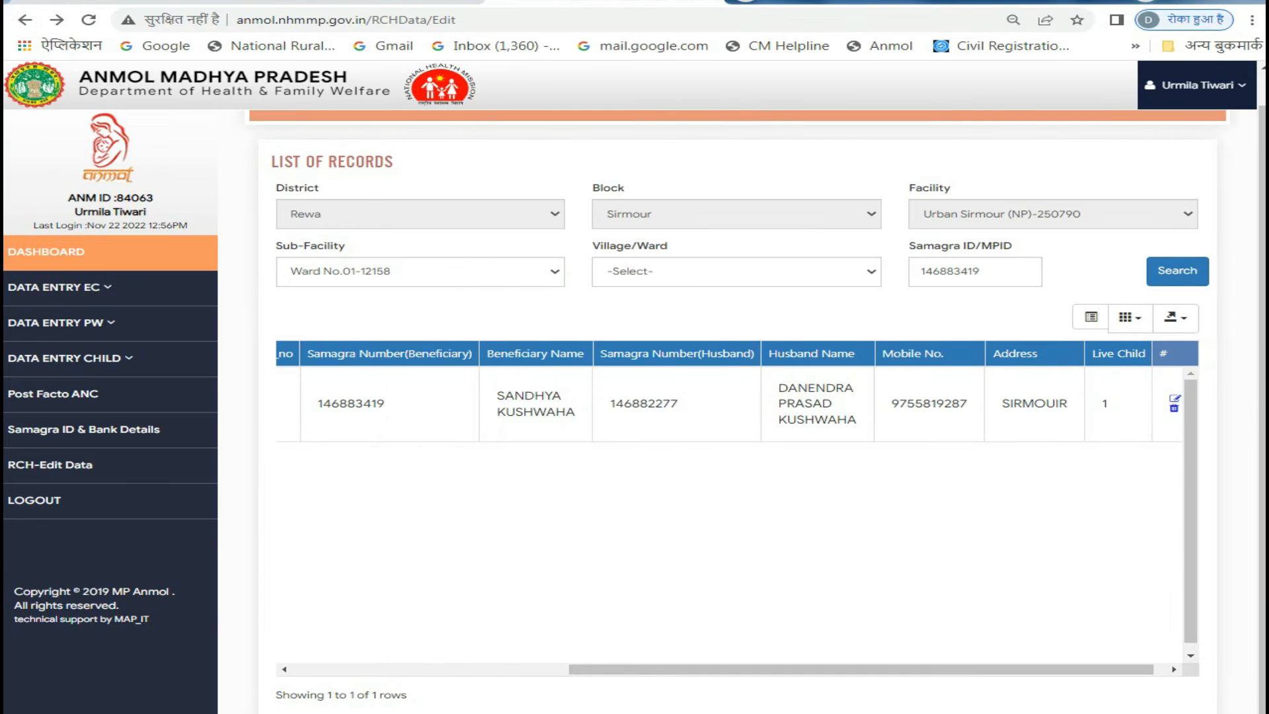
{"action": "left_click_drag", "start_coordinate": [861, 669], "coordinate": [873, 669]}
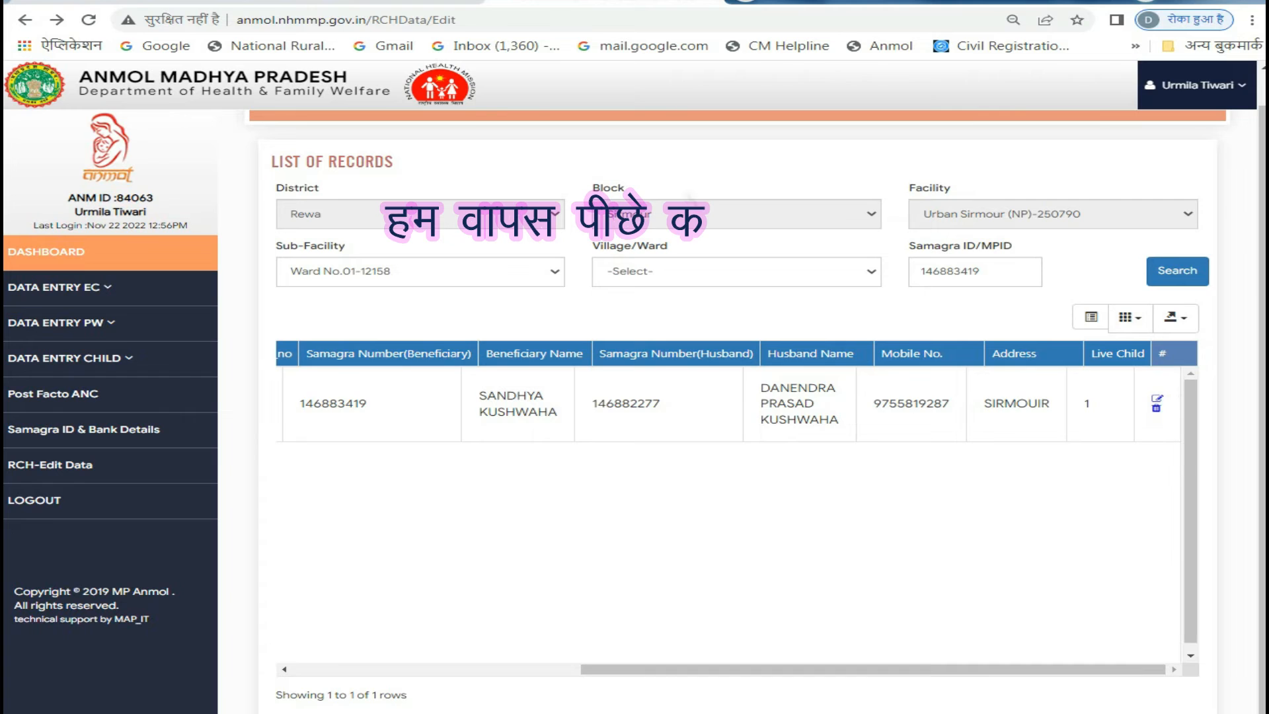
{"action": "key", "text": "ctrl+plus"}
{"action": "key", "text": "ctrl+plus"}
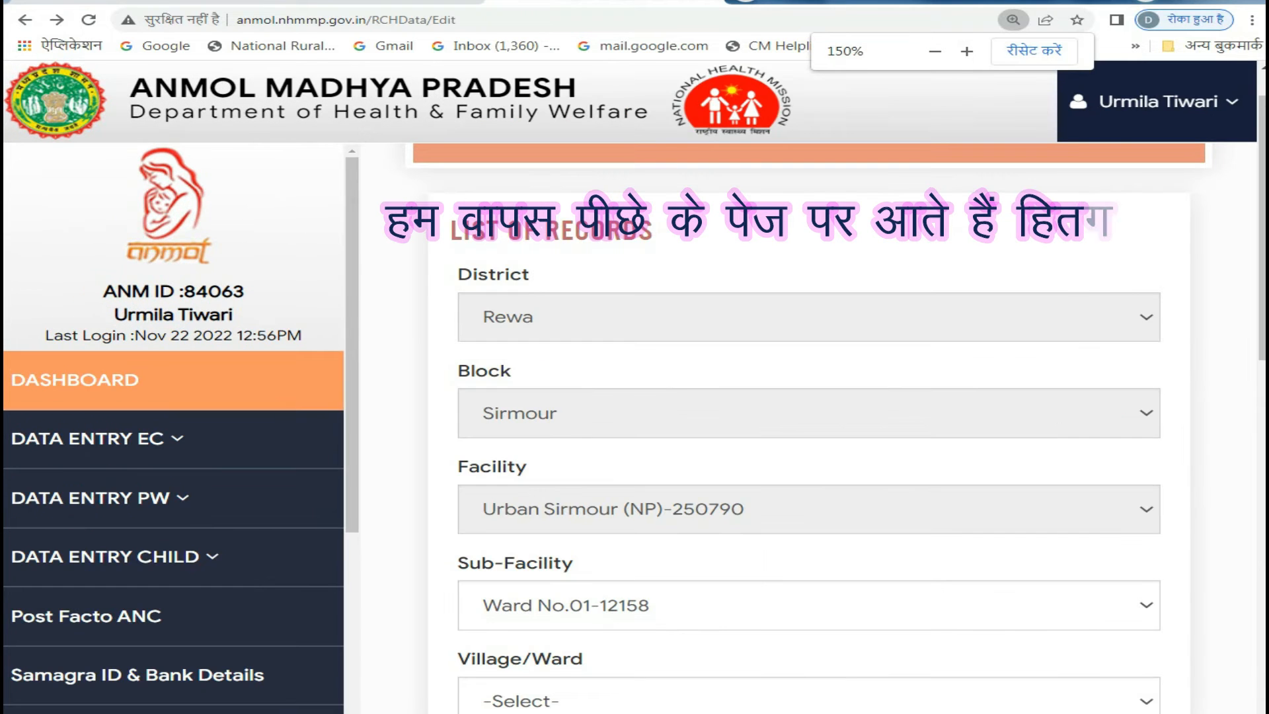
{"action": "scroll", "coordinate": [809, 509], "scroll_direction": "down", "scroll_amount": 7}
{"action": "double_click", "coordinate": [849, 555]}
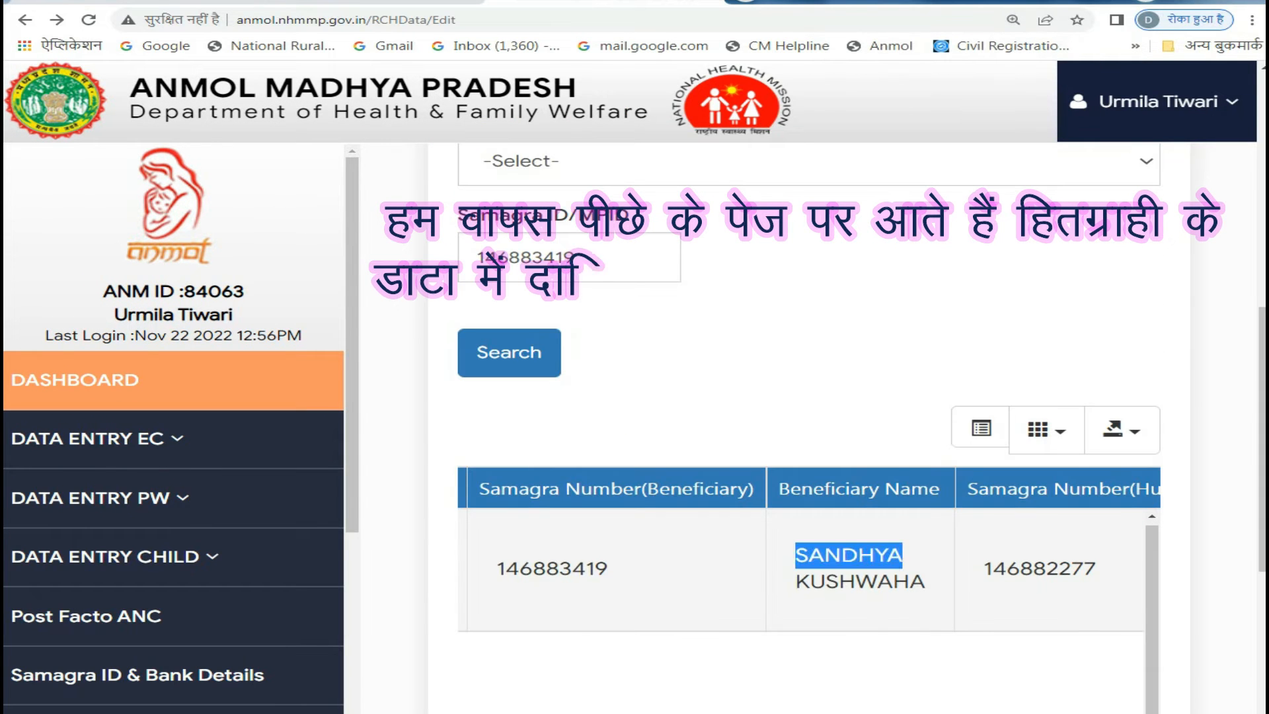
{"action": "left_click_drag", "start_coordinate": [902, 556], "coordinate": [1153, 641]}
{"action": "left_click", "coordinate": [1057, 664]}
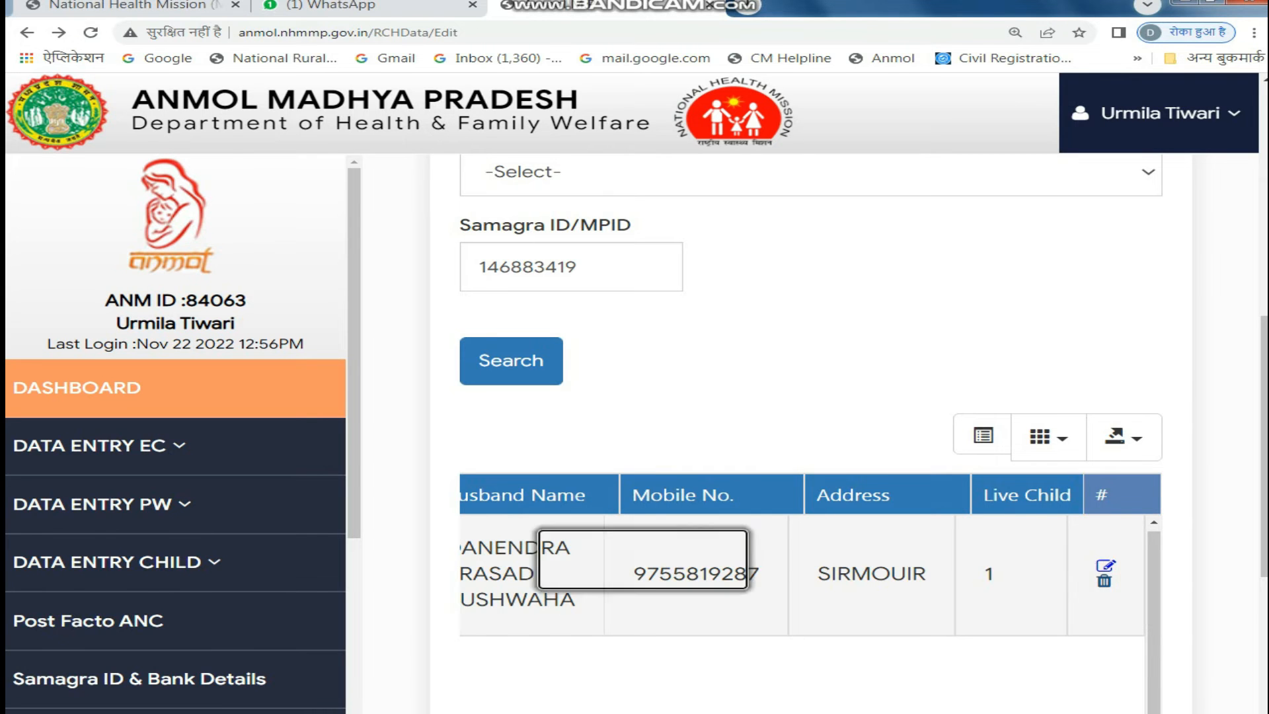
- Delete the beneficiary's MPID from the system, confirm the deletion and close the resulting message
{"action": "left_click", "coordinate": [1103, 580]}
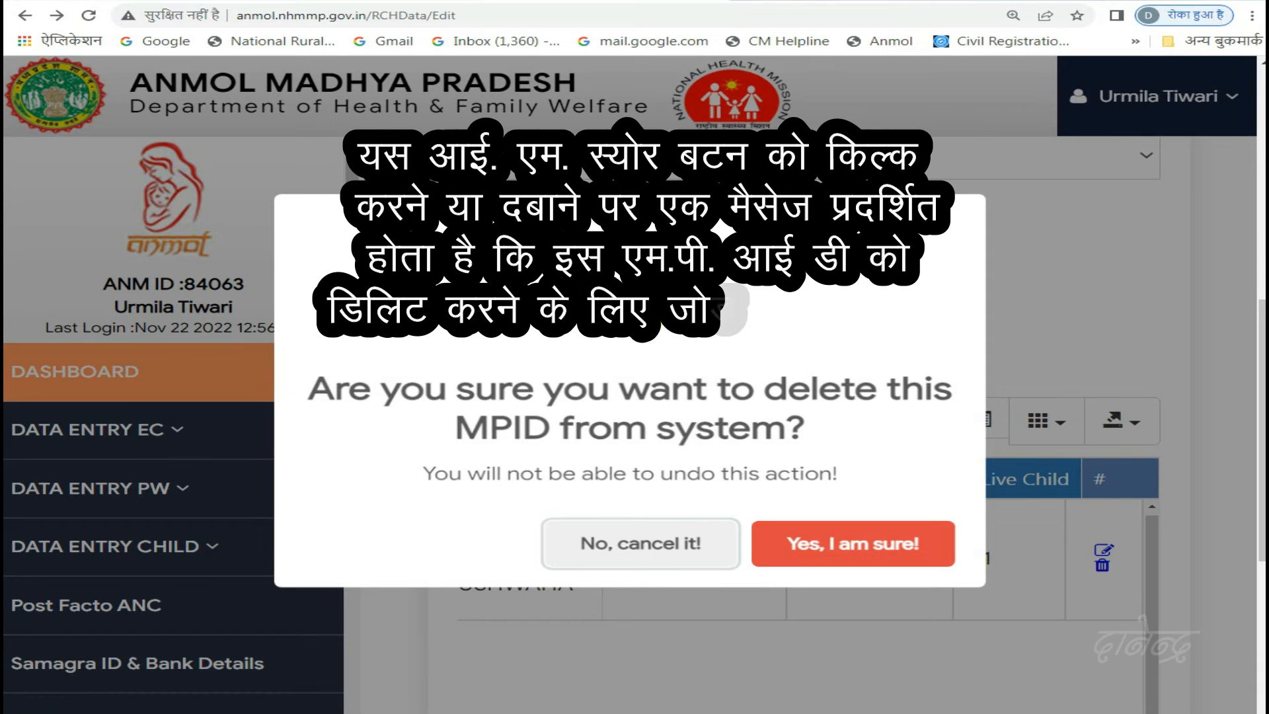
{"action": "left_click", "coordinate": [853, 544]}
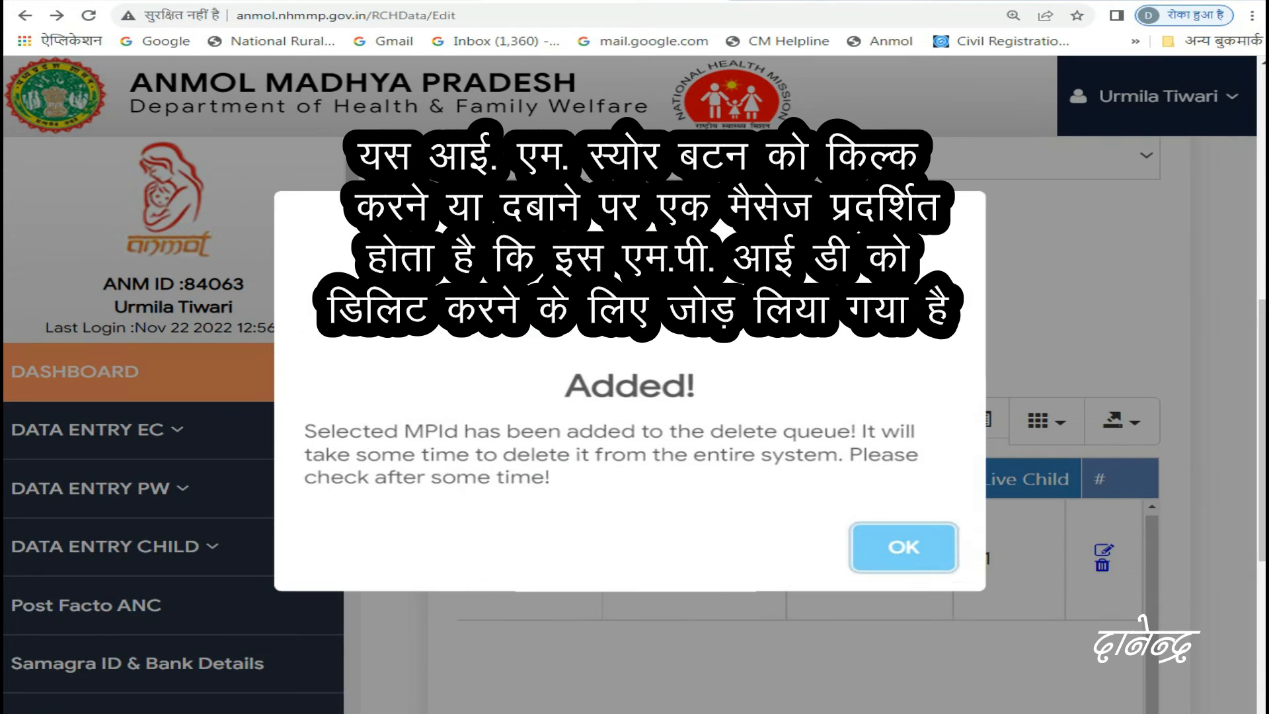
{"action": "left_click_drag", "start_coordinate": [563, 385], "coordinate": [696, 388]}
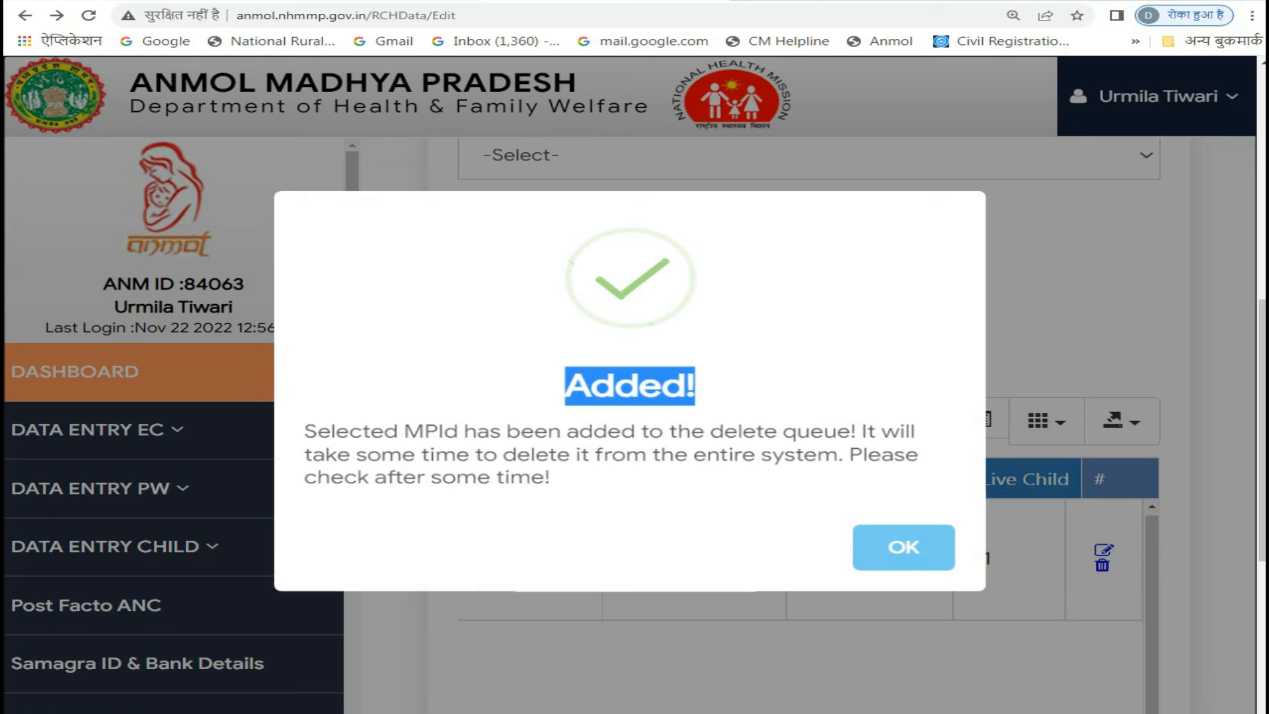
{"action": "left_click", "coordinate": [904, 548]}
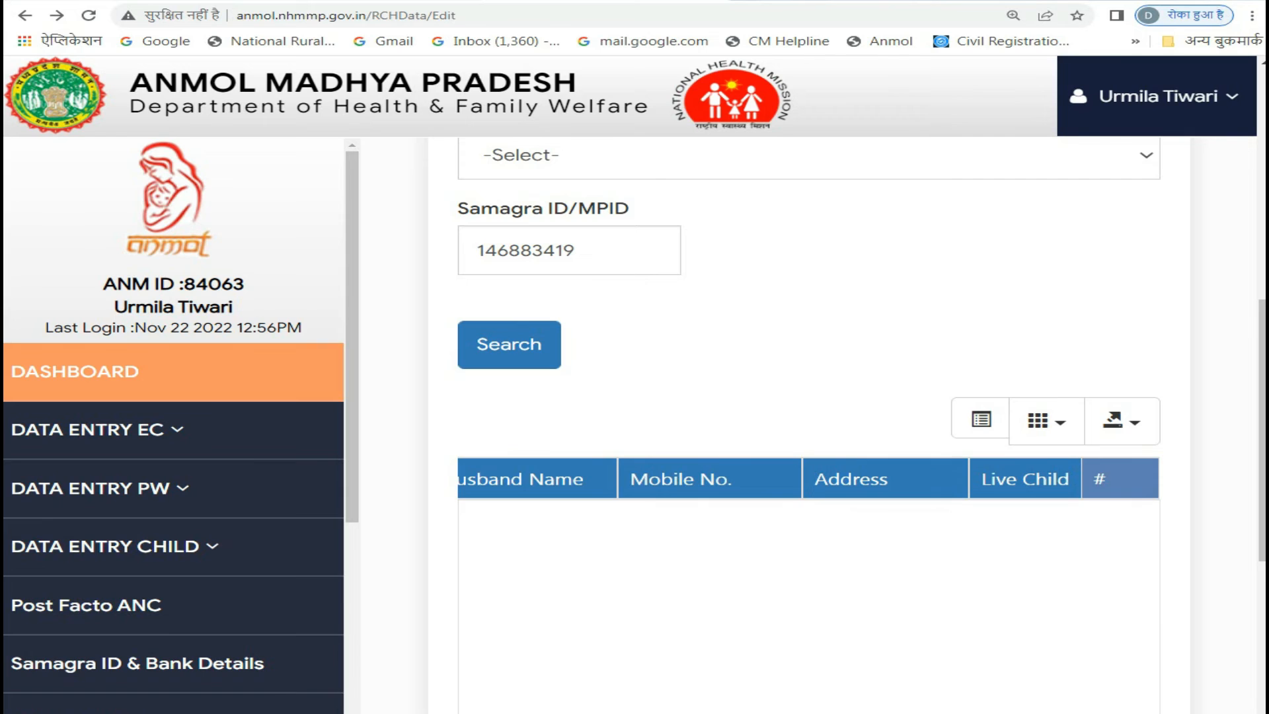
- Submit the deletion request for the same beneficiary's record again, confirm it and close the resulting message
{"action": "key", "text": "ctrl+minus"}
{"action": "key", "text": "ctrl+minus"}
{"action": "key", "text": "ctrl+minus"}
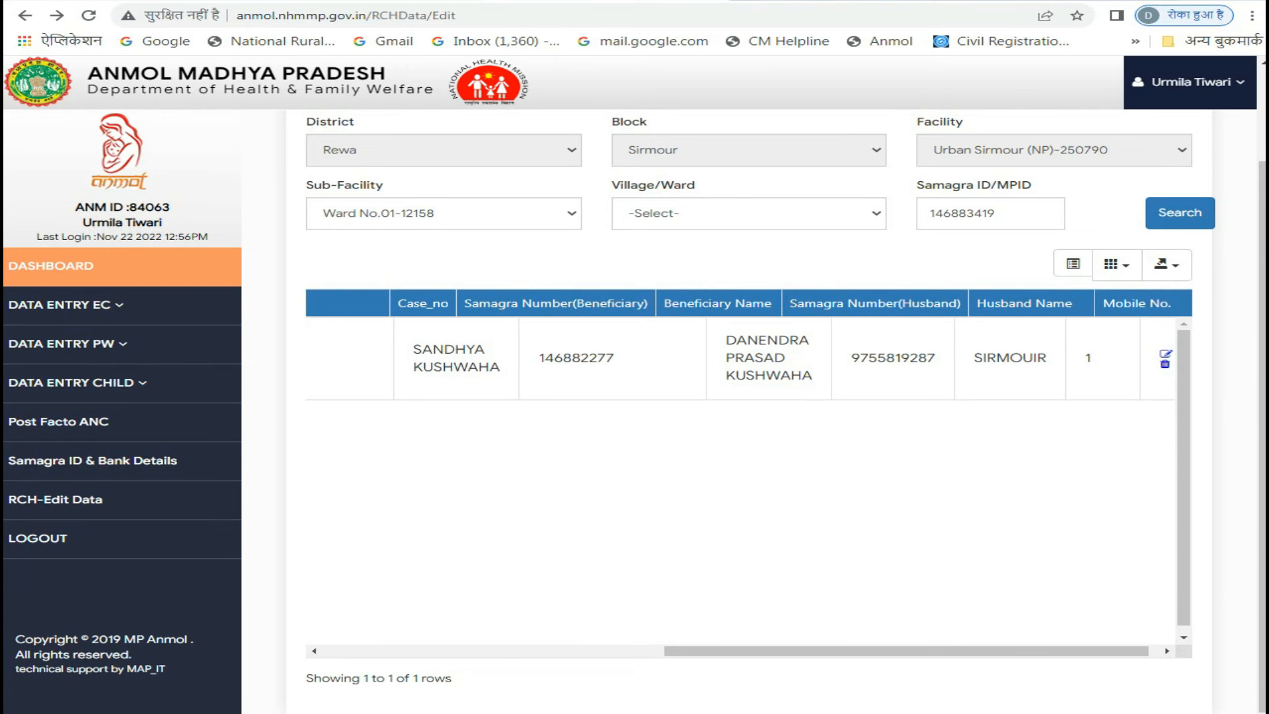
{"action": "left_click", "coordinate": [1164, 363]}
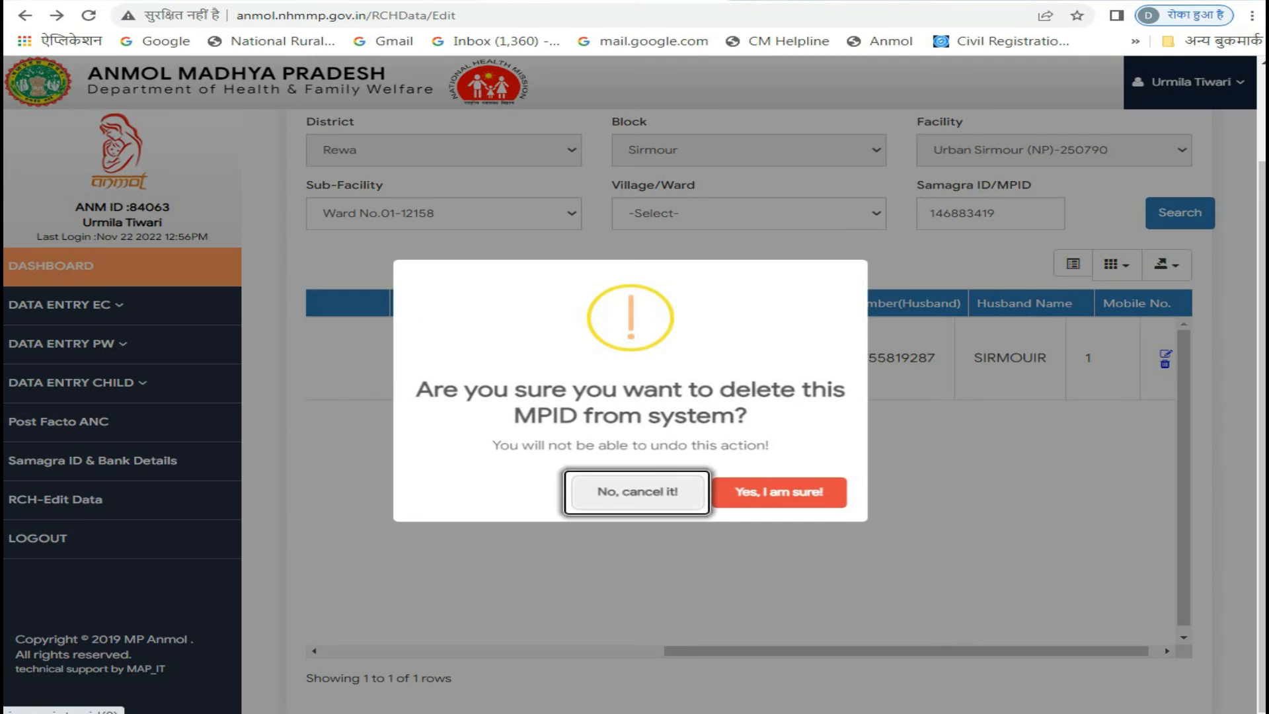
{"action": "key", "text": "Tab"}
{"action": "key", "text": "Return"}
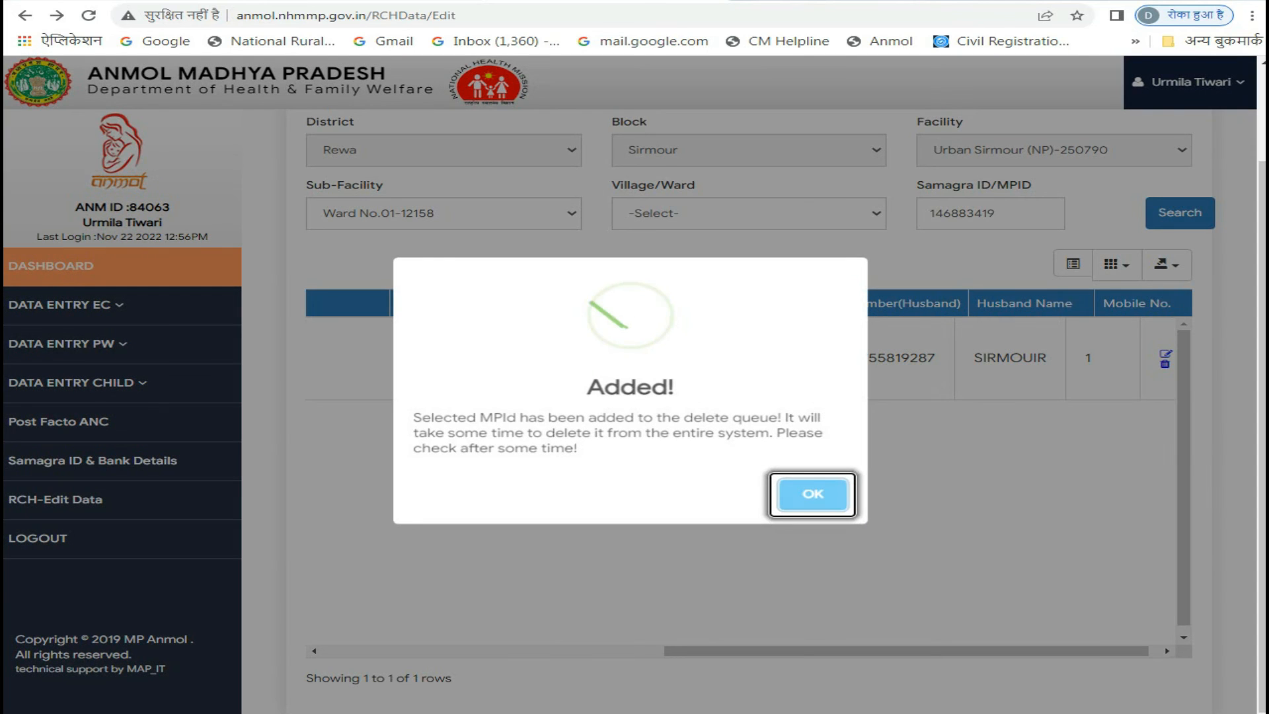
{"action": "key", "text": "Return"}
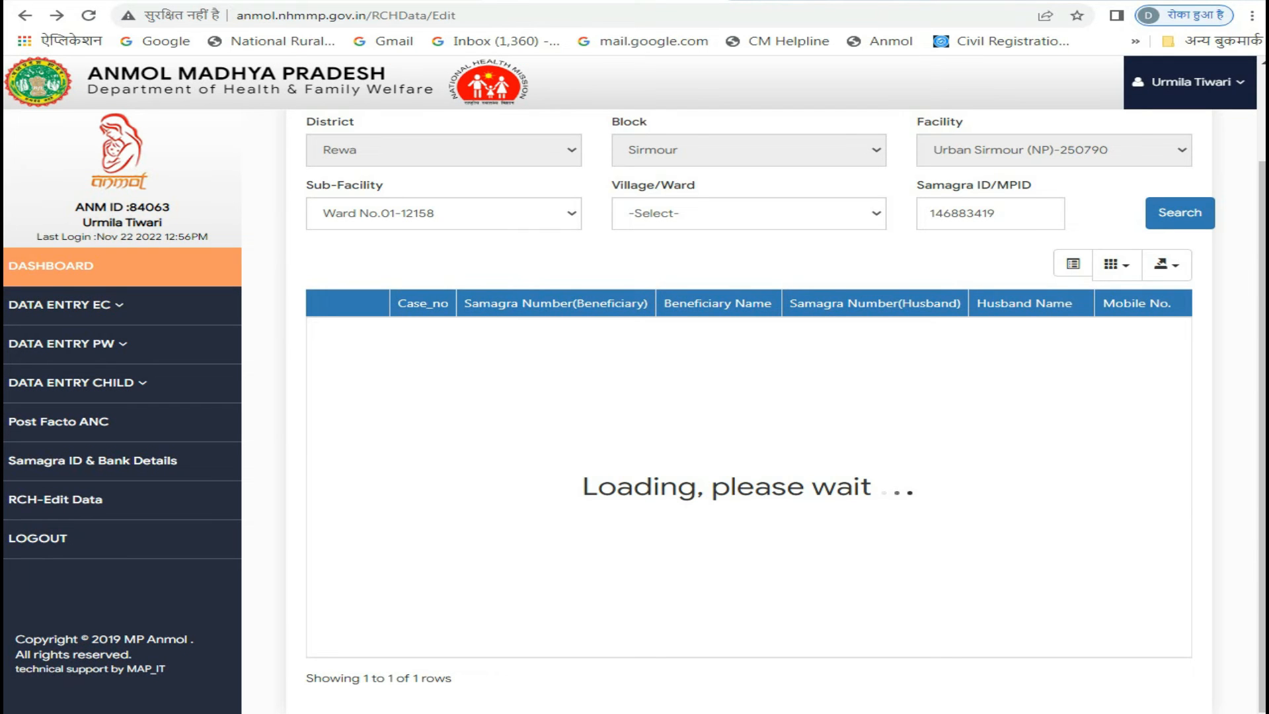